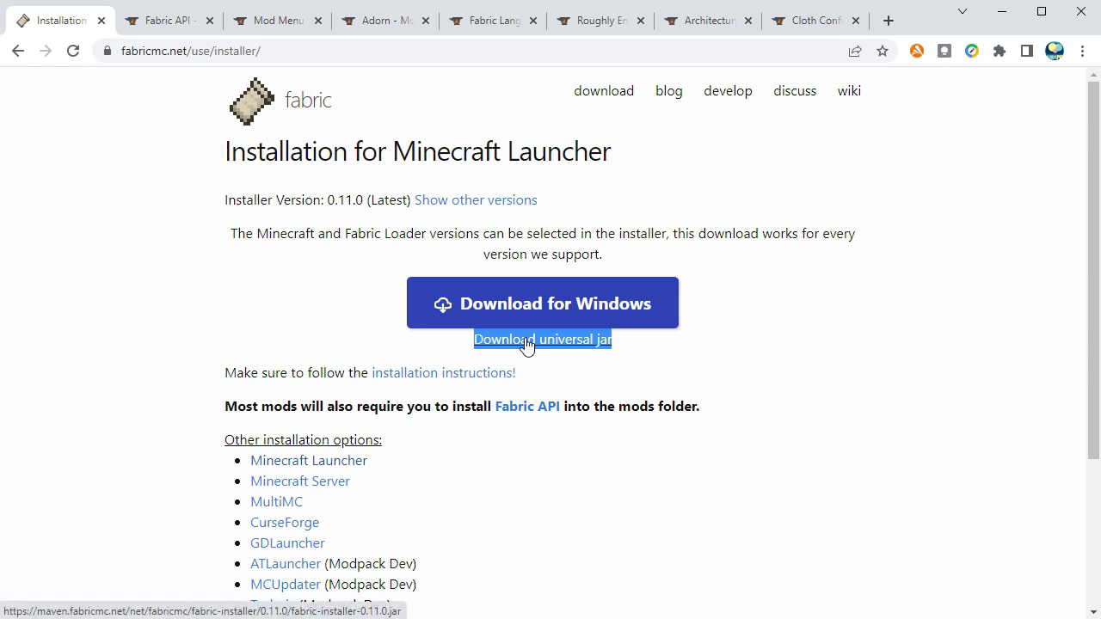
Examine the CurseForge file lists of Fabric API, Mod Menu, Adorn and Fabric Language Kotlin for their Minecraft 1.19 downloads.
key("ctrl+Tab")
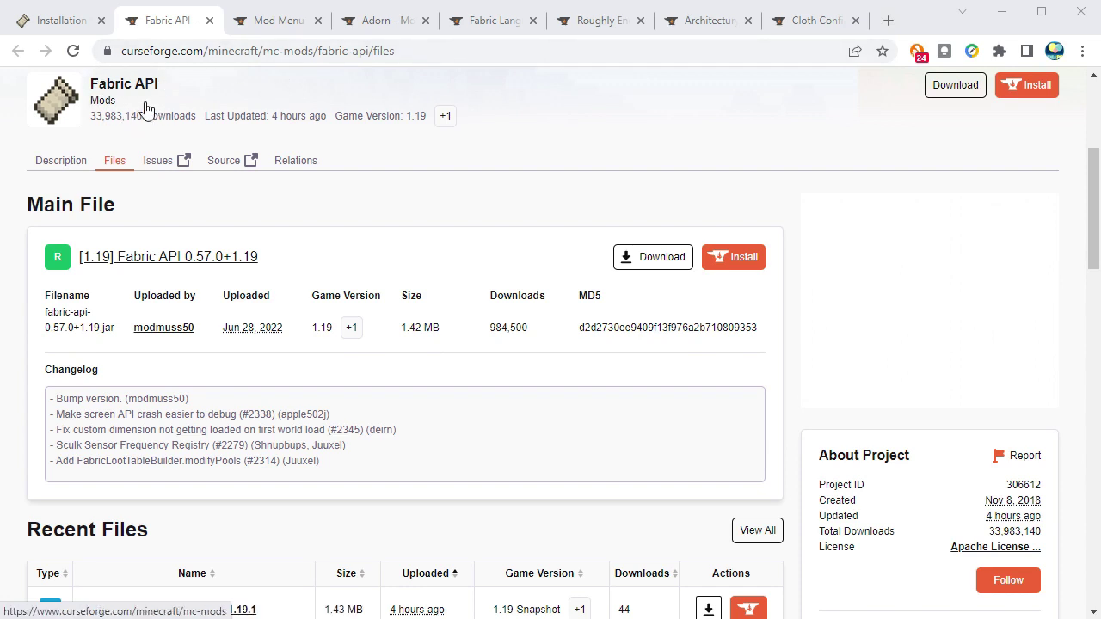
scroll(49, 241, "down", 3)
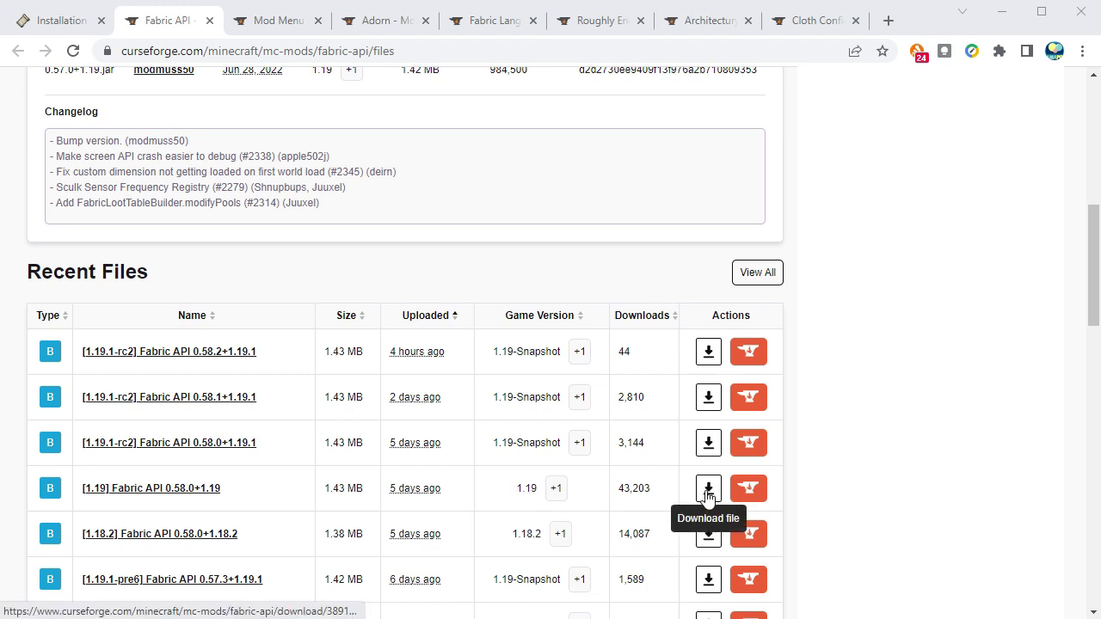
key("ctrl+Tab")
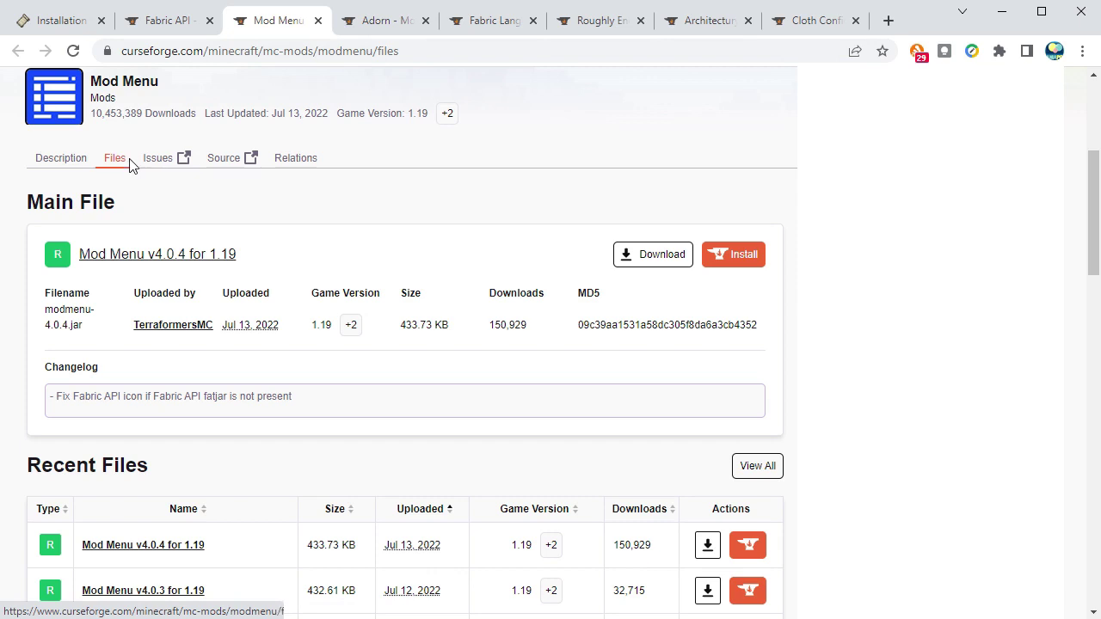
scroll(133, 196, "down", 2)
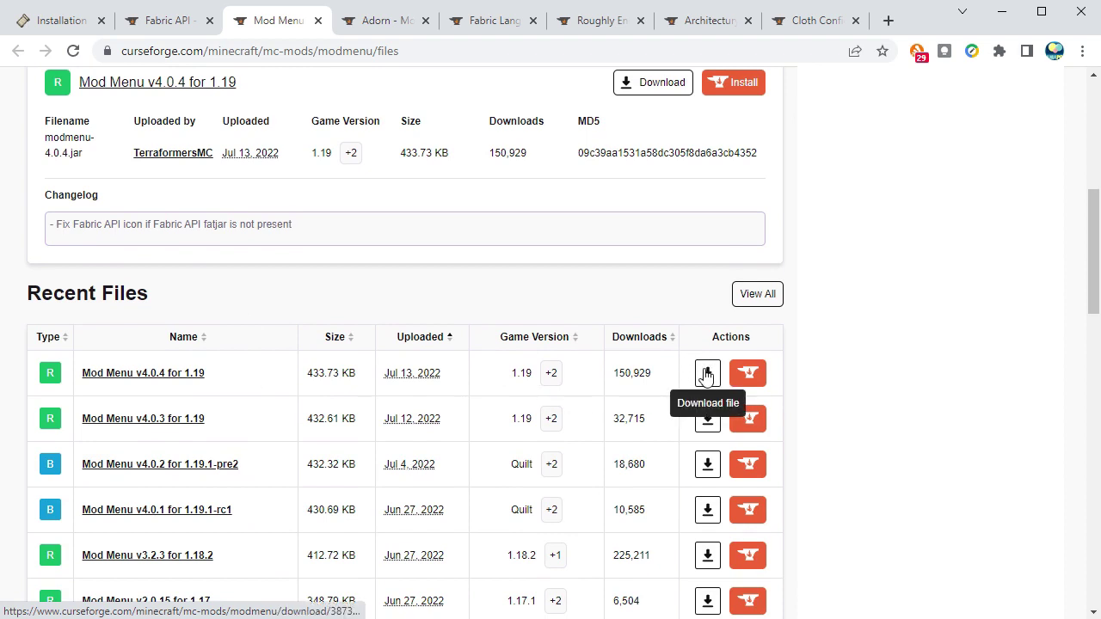
key("ctrl+Tab")
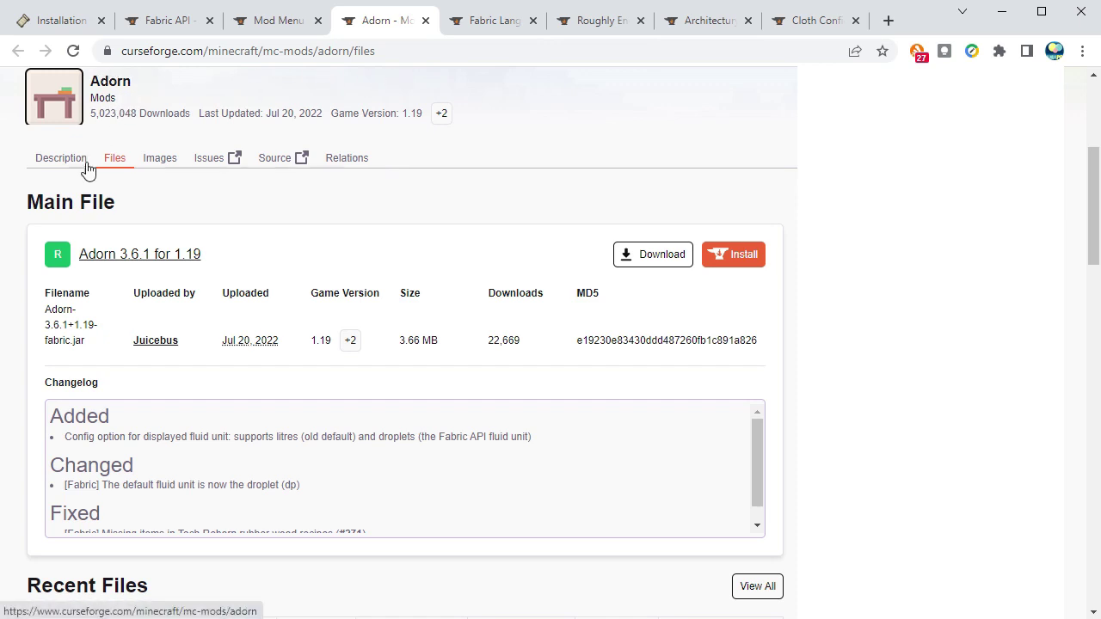
scroll(50, 201, "down", 3)
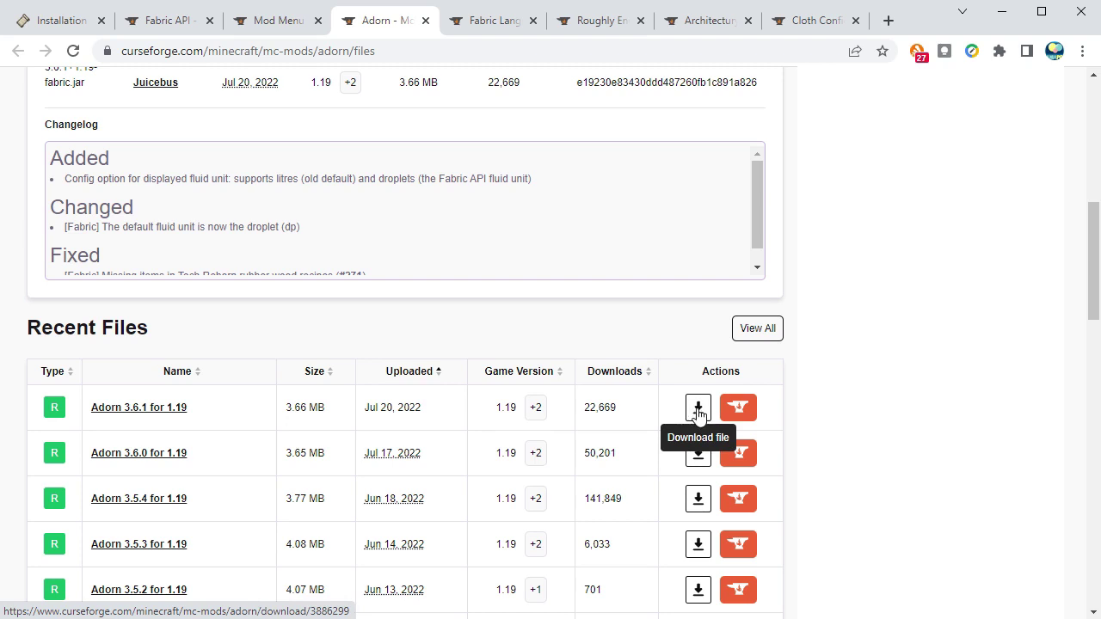
key("ctrl+Tab")
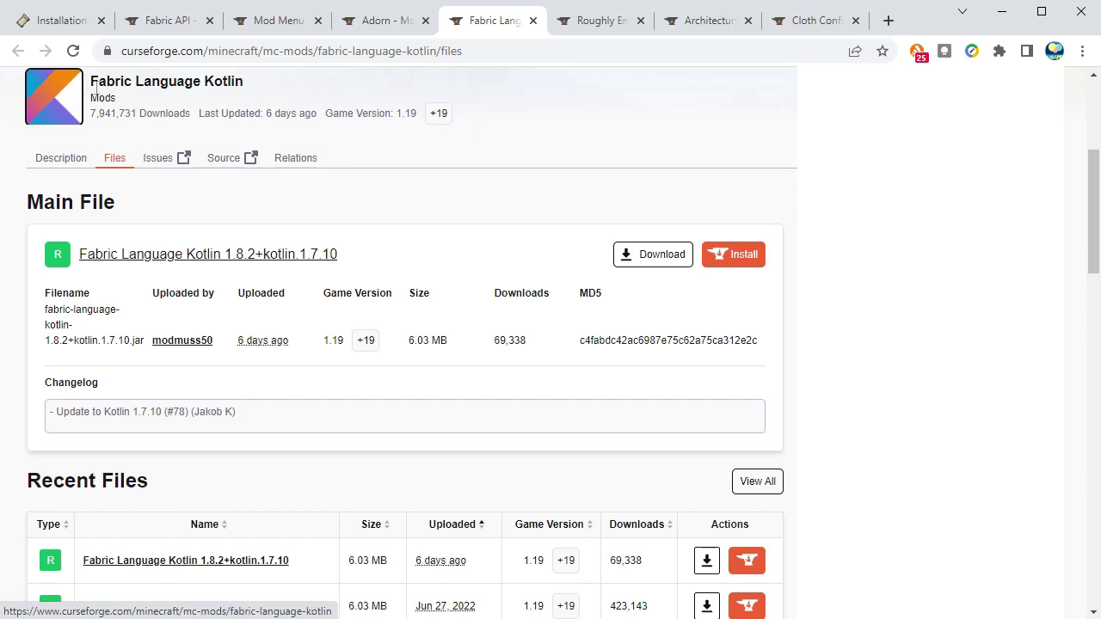
scroll(66, 206, "down", 2)
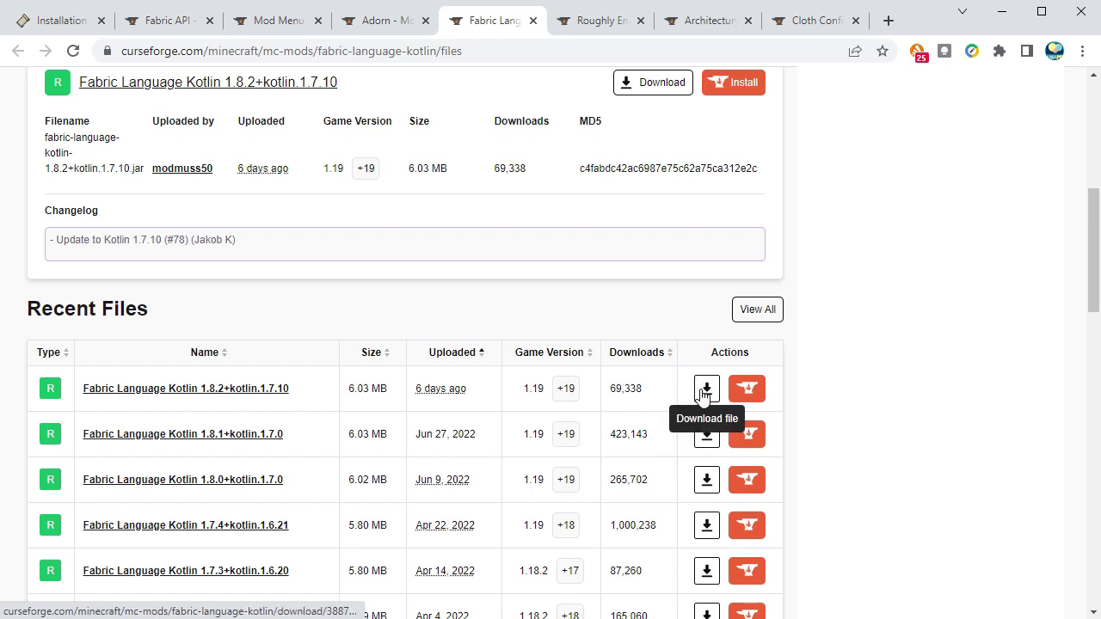
Examine the CurseForge file lists of Roughly Enough Items, Architectury API and Cloth Config API for their Fabric 1.19 downloads.
key("ctrl+Tab")
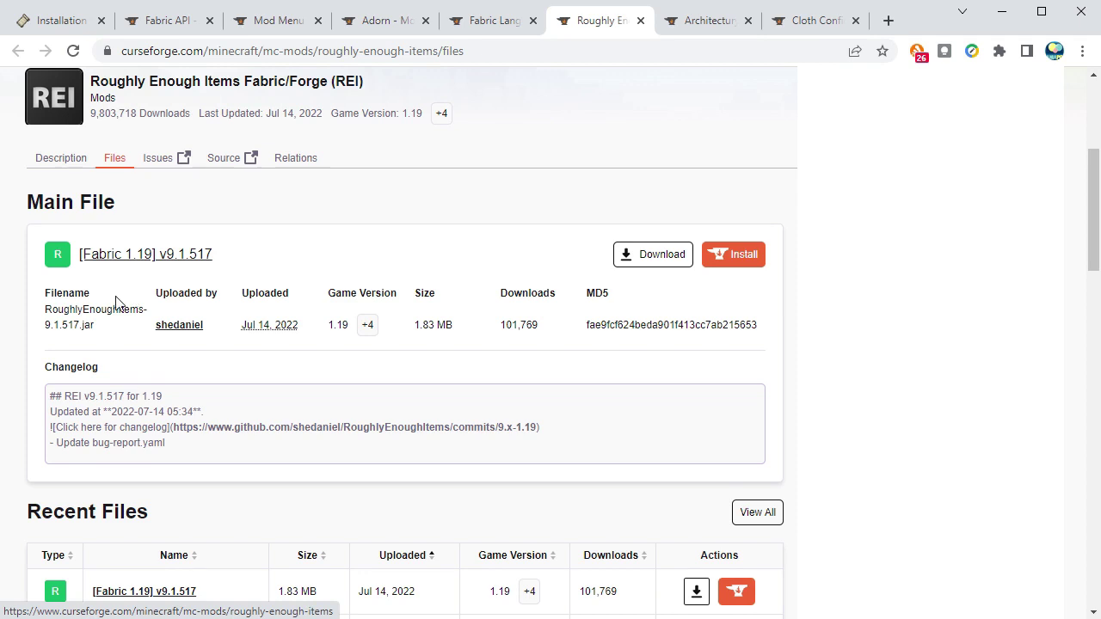
scroll(118, 302, "down", 1)
scroll(117, 303, "down", 2)
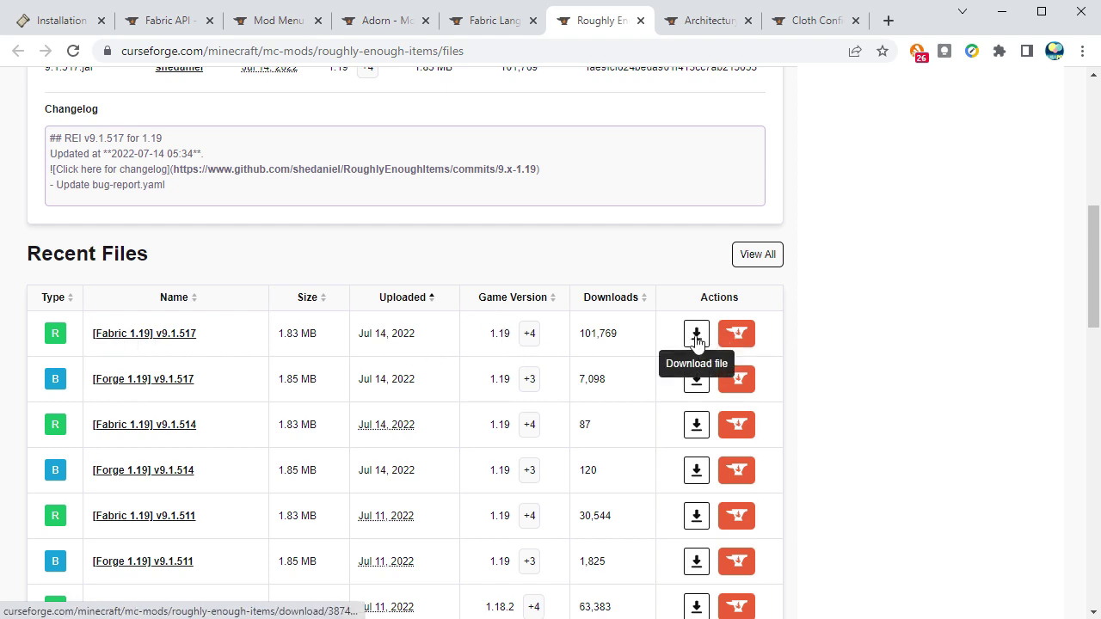
key("ctrl+Tab")
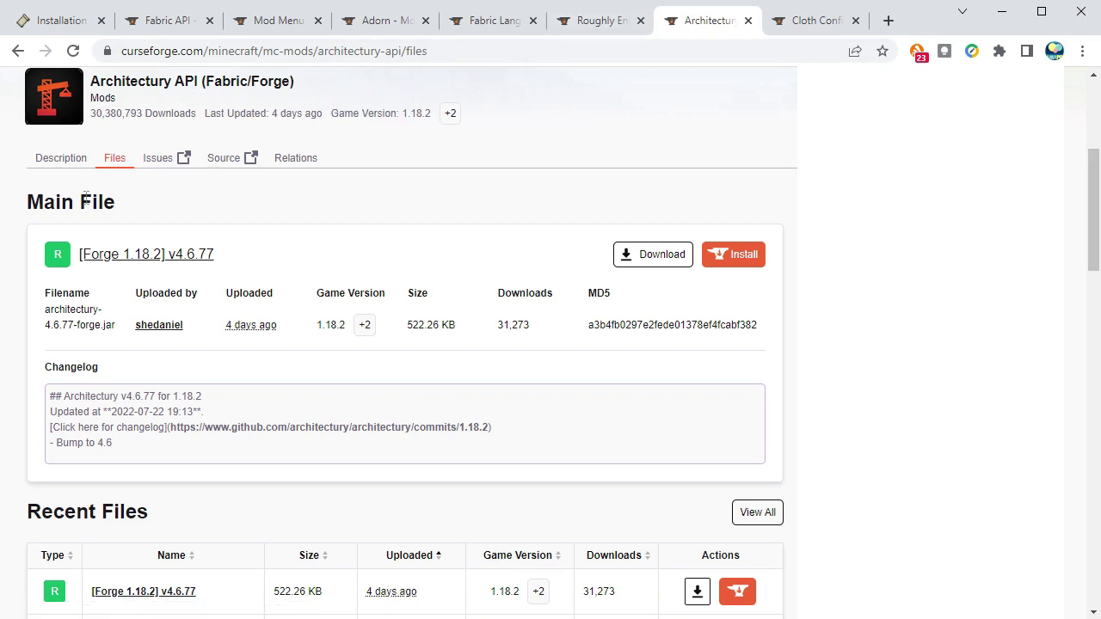
scroll(78, 231, "down", 1)
scroll(77, 231, "down", 2)
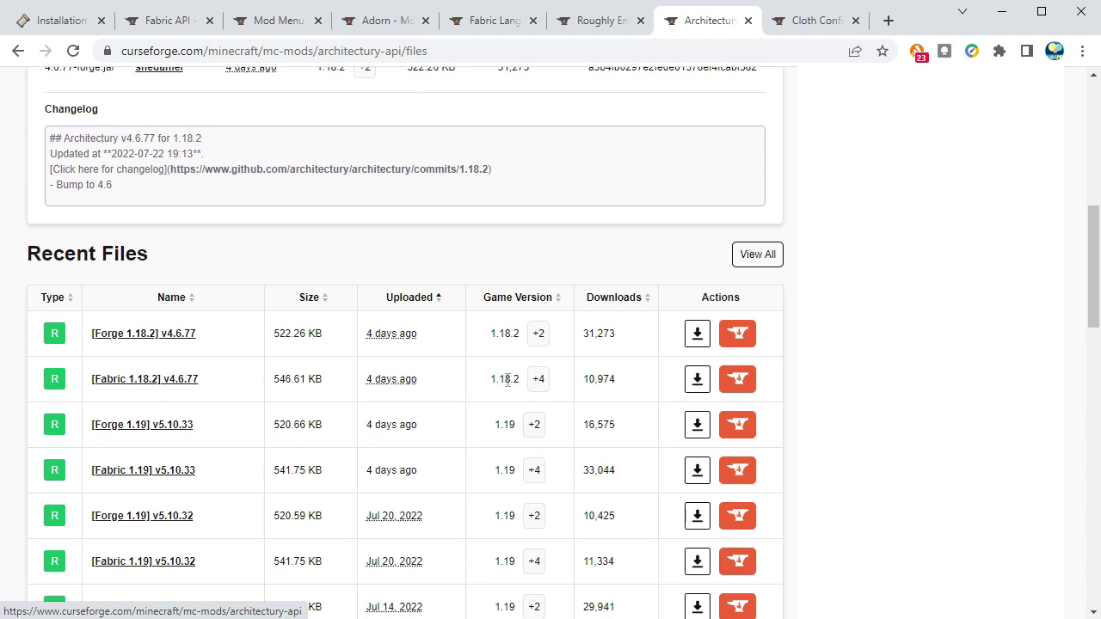
scroll(514, 427, "down", 1)
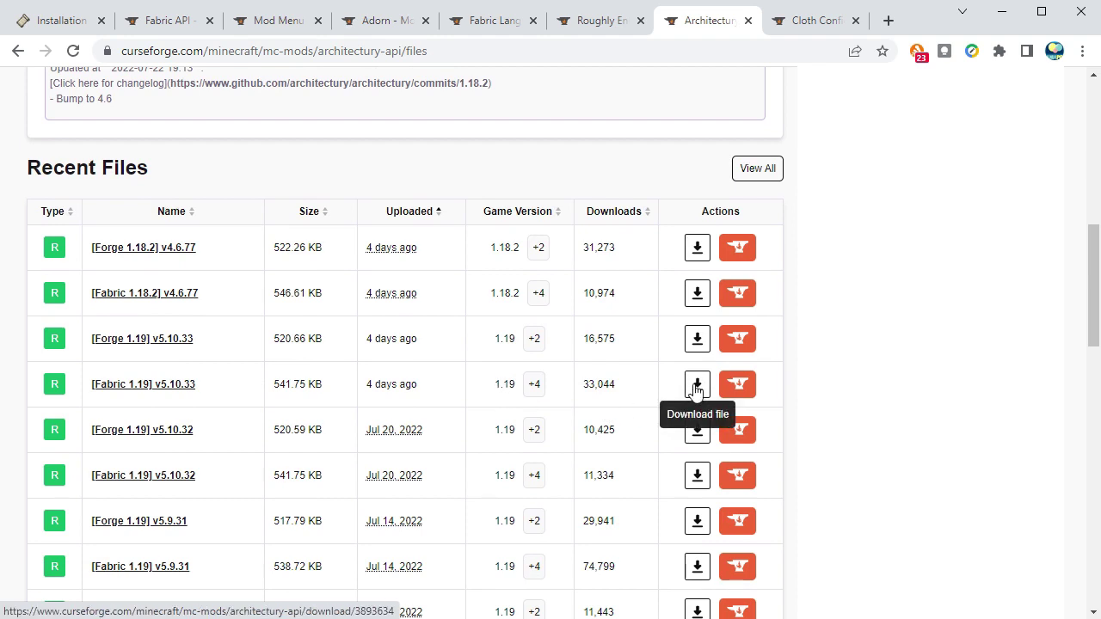
key("ctrl+Tab")
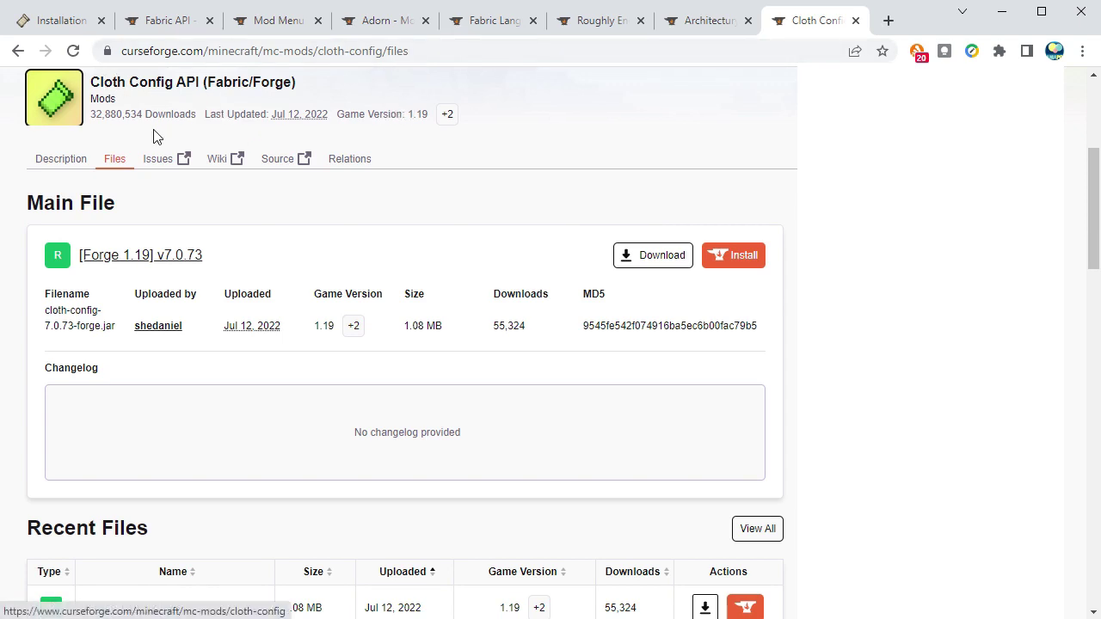
scroll(113, 203, "down", 3)
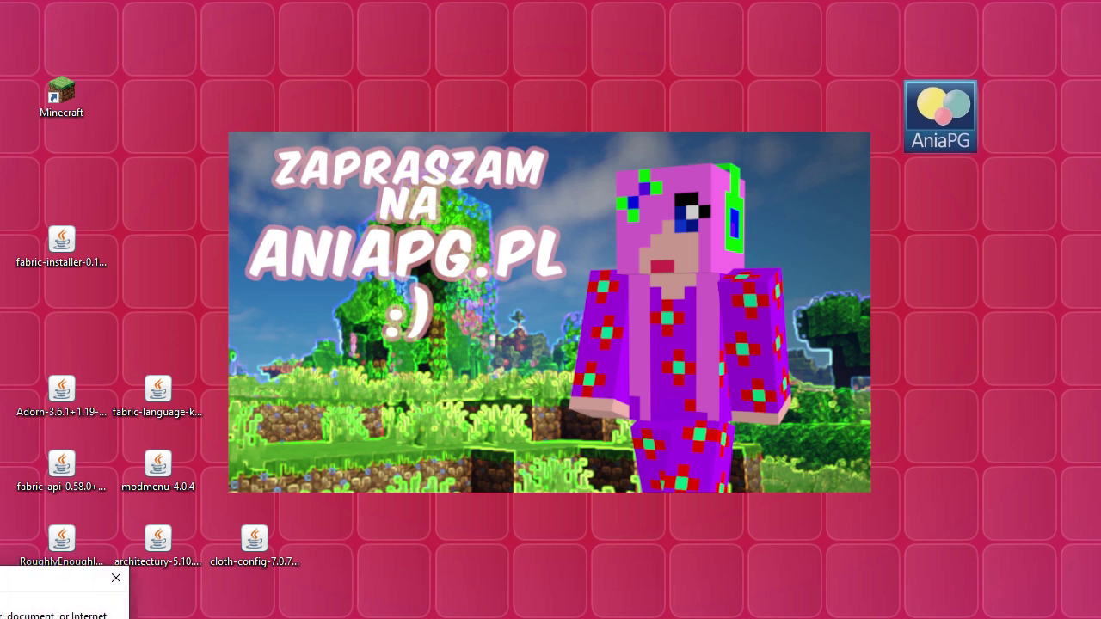
Open the %appdata% location with the Windows Run dialog and go to the versions folder inside .minecraft.
key("super+r")
left_click_drag(237, 479, 146, 465)
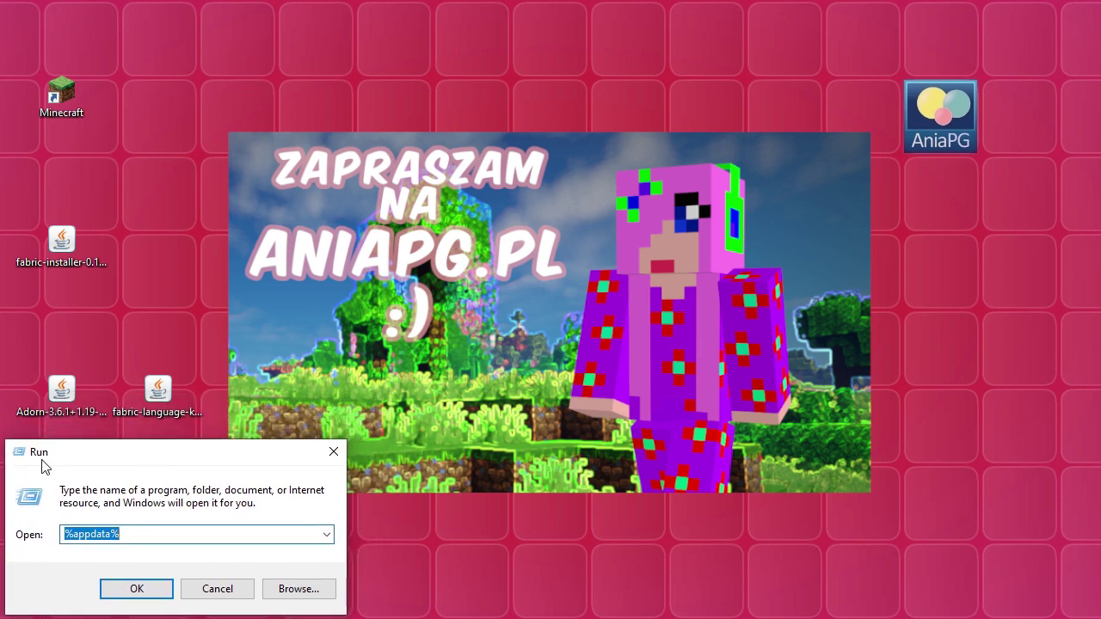
key("End")
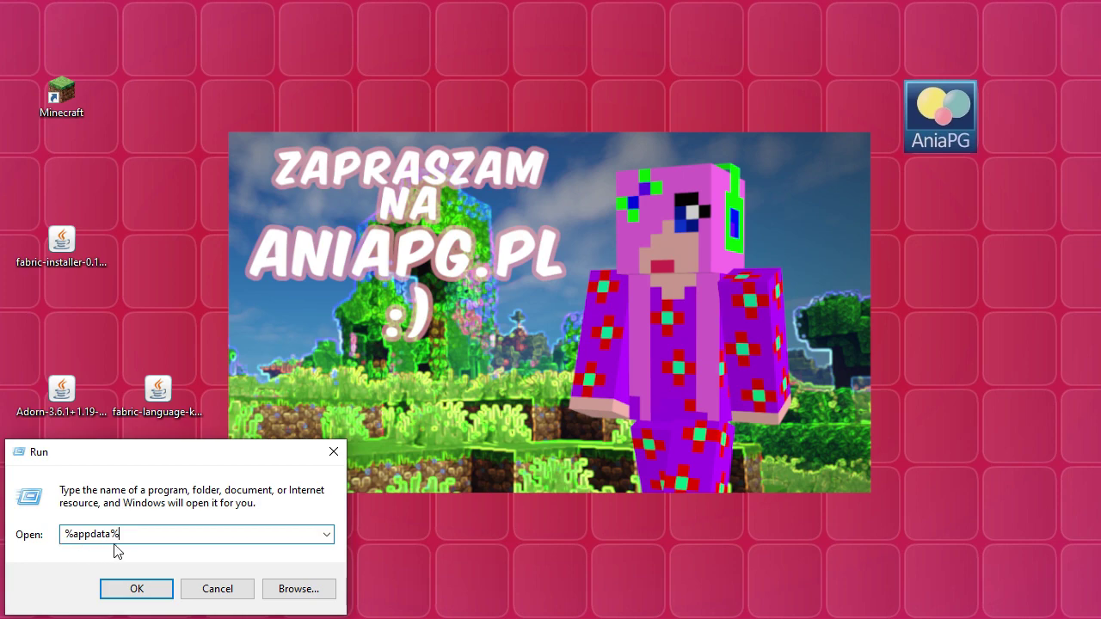
left_click(140, 589)
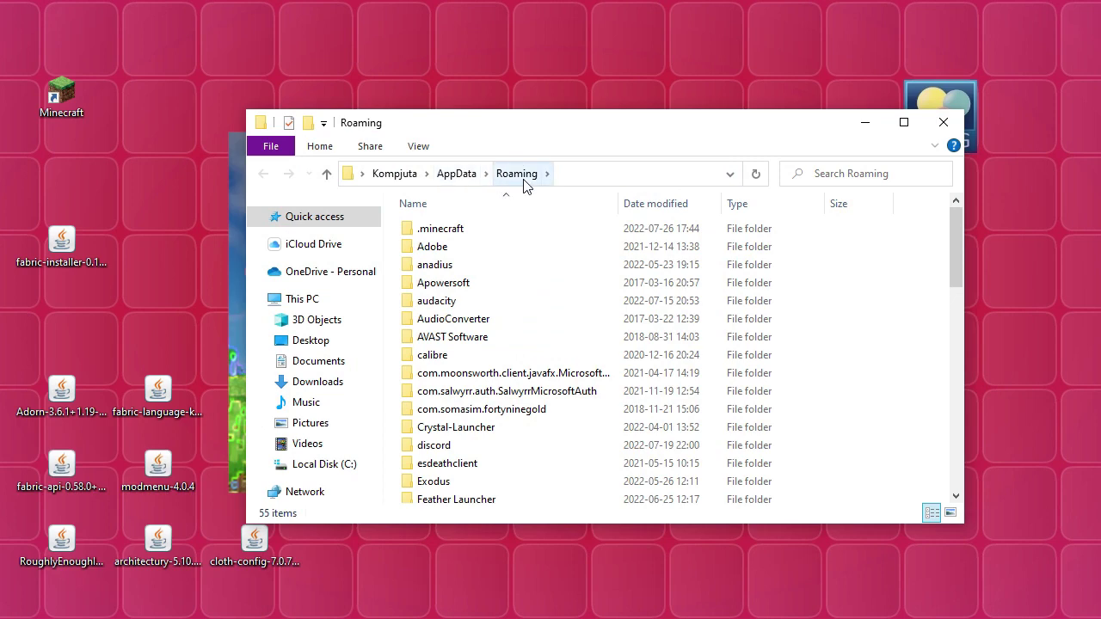
double_click(411, 230)
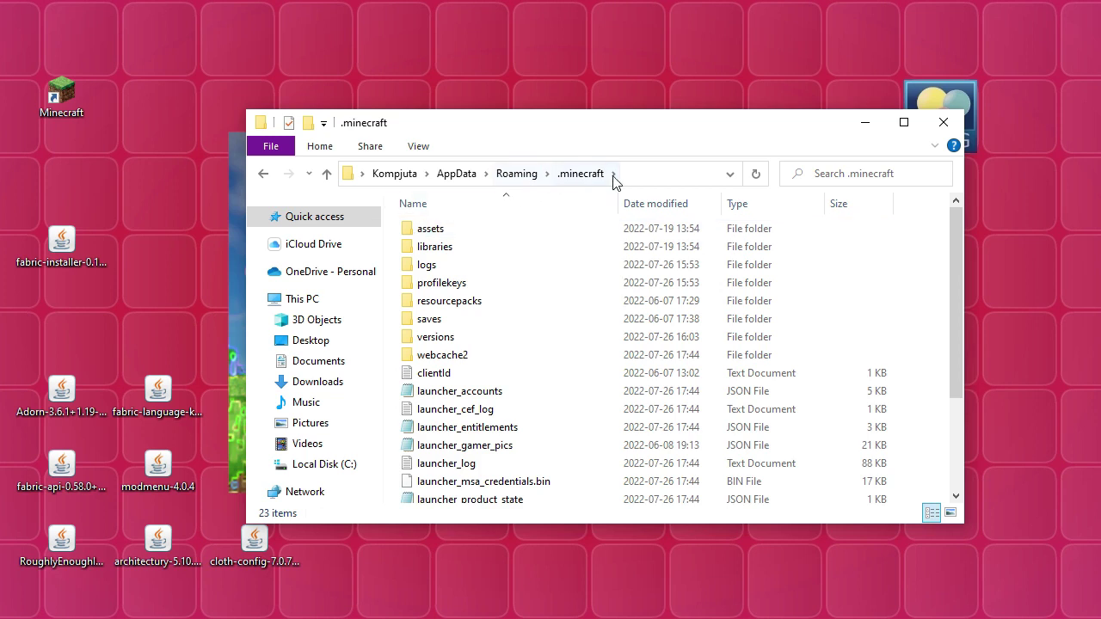
left_click(407, 338)
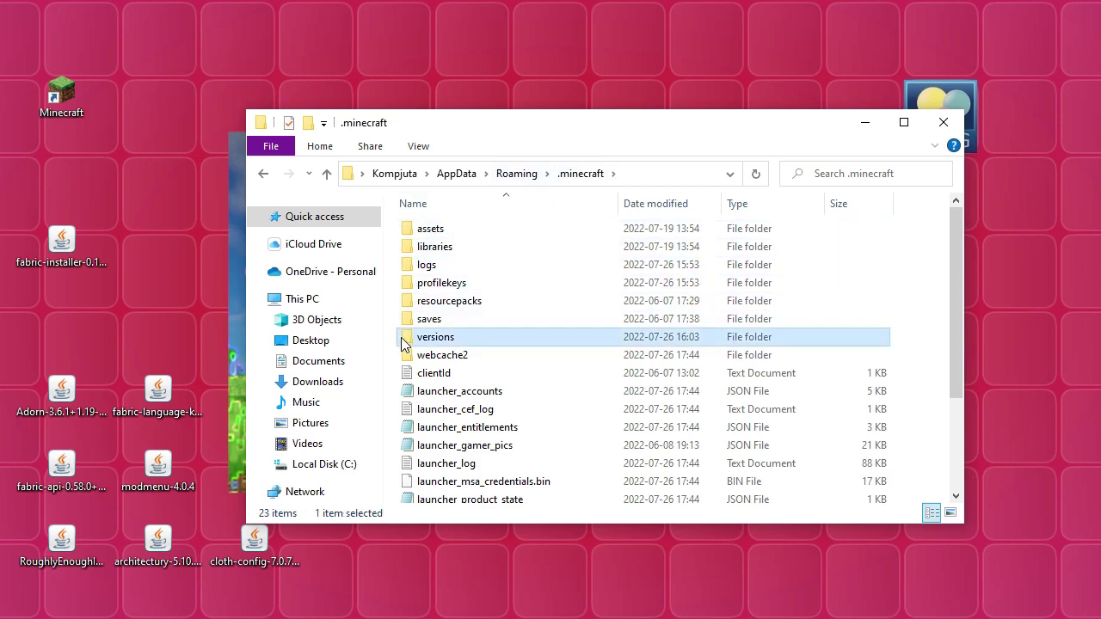
double_click(407, 339)
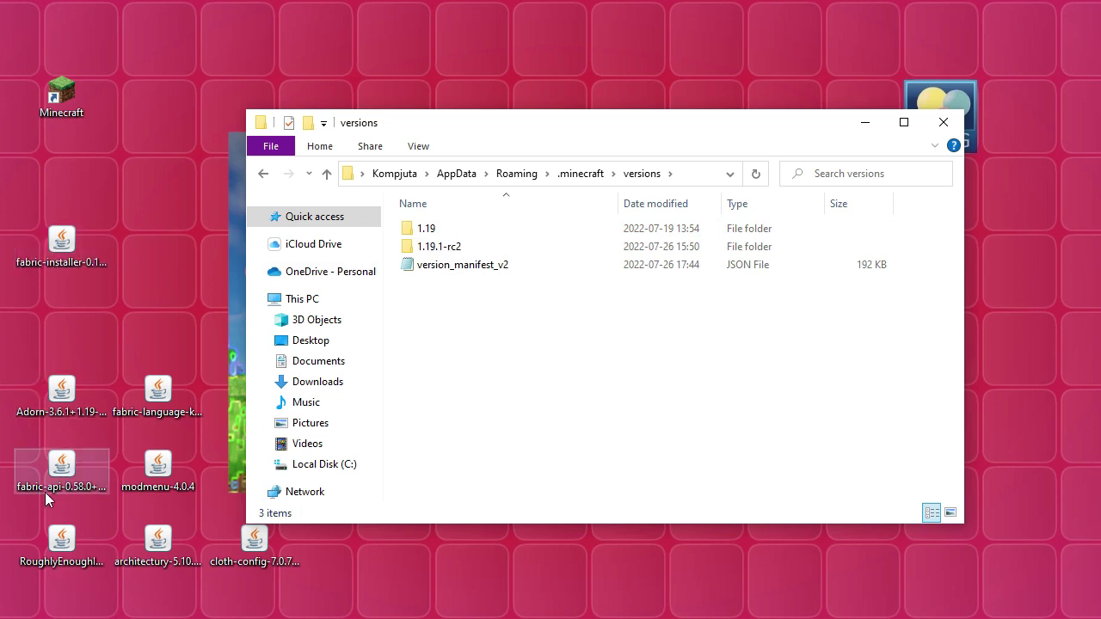
Install Fabric Loader 0.14.8 for Minecraft 1.19 using the fabric-installer file on the desktop, and close the installer and the versions folder.
left_click(52, 247)
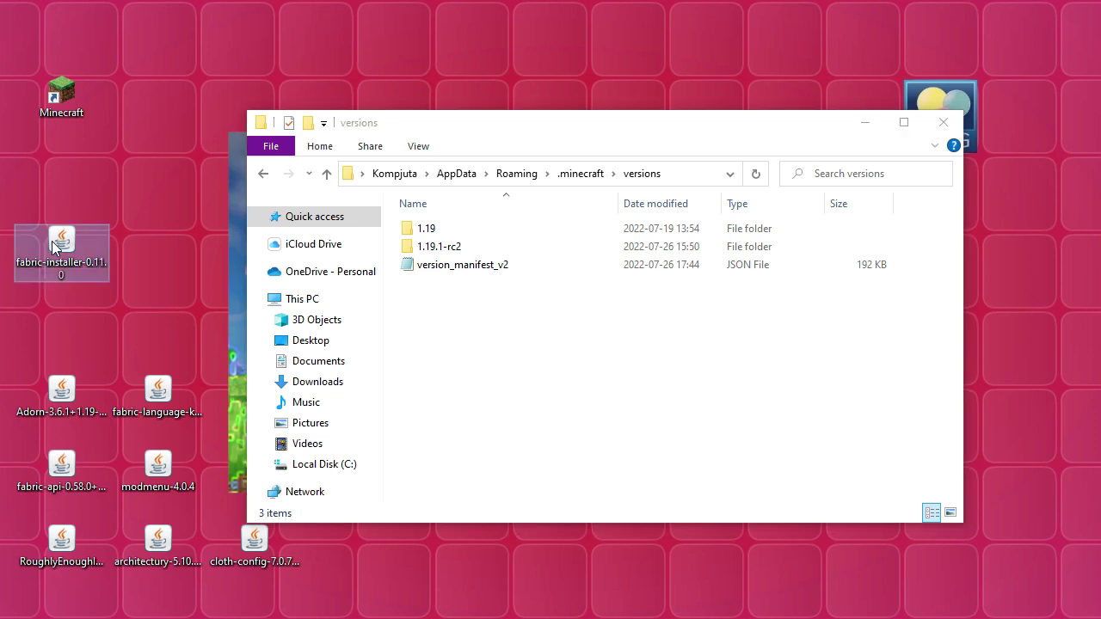
double_click(52, 246)
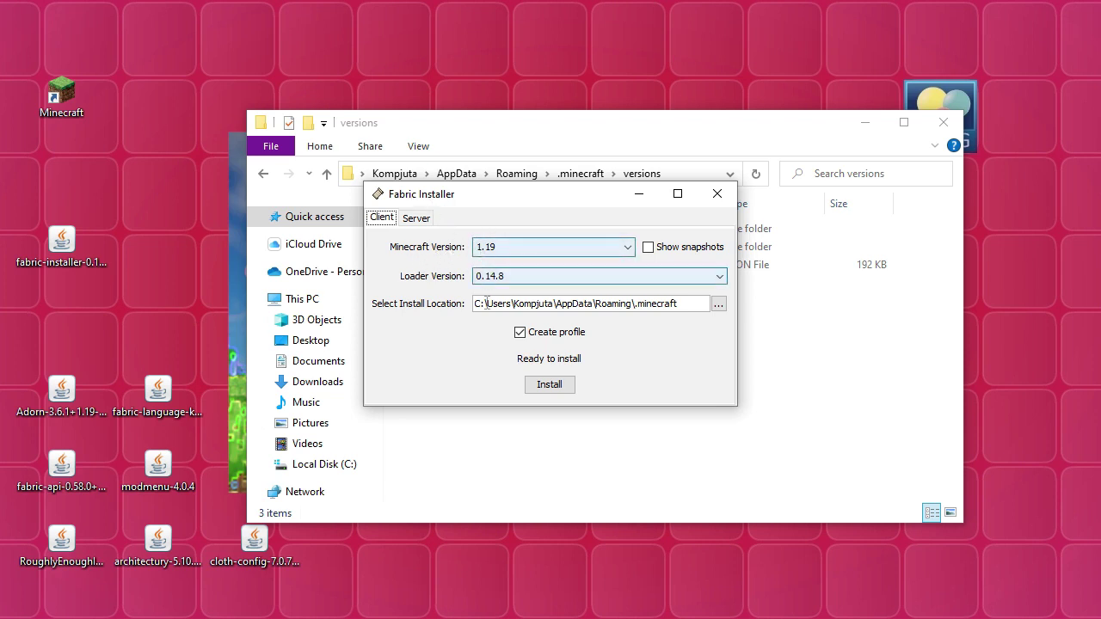
left_click(550, 387)
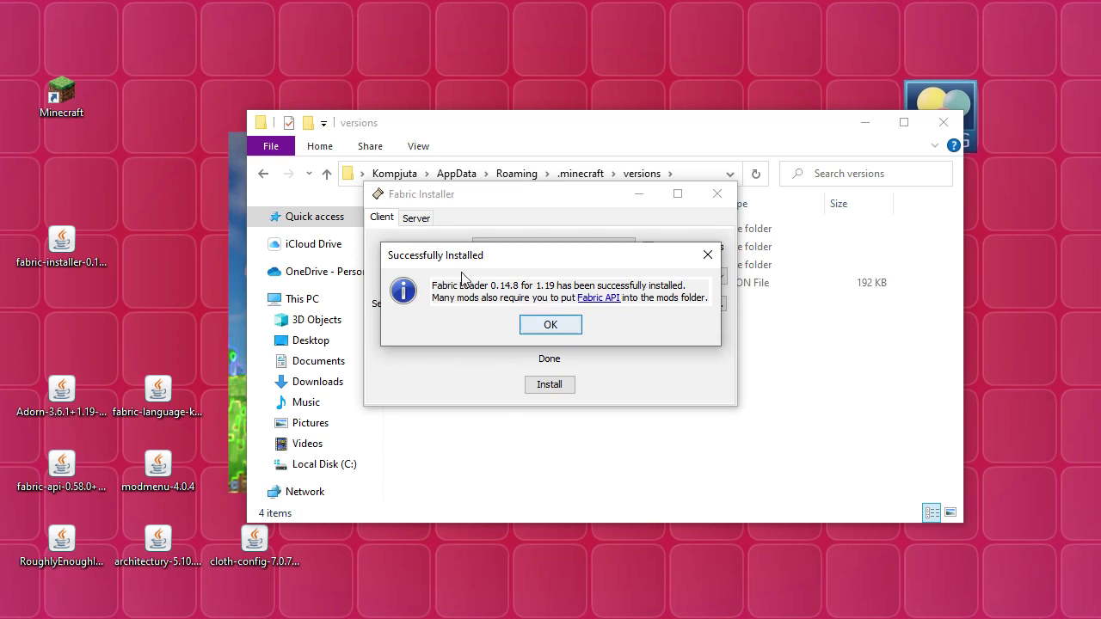
left_click(559, 327)
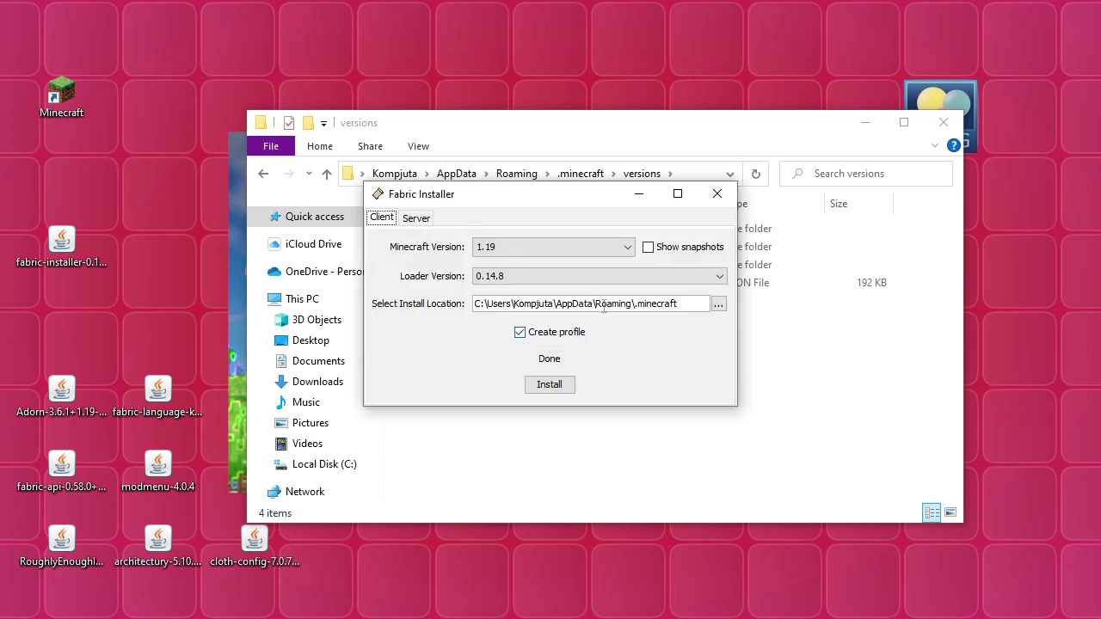
left_click(716, 194)
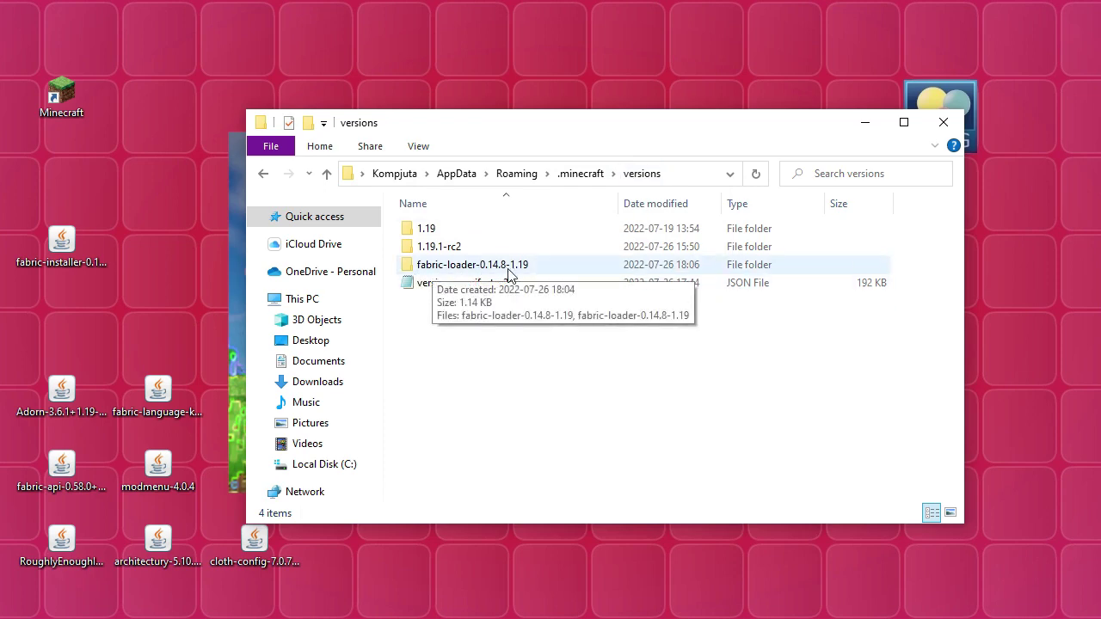
left_click(944, 122)
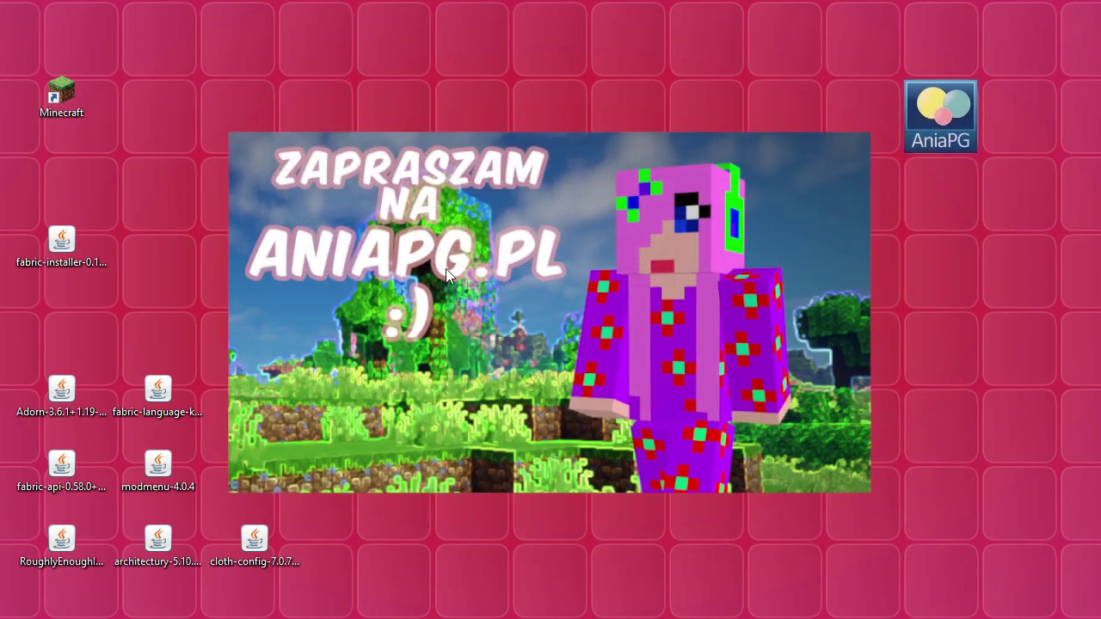
Start the fabric-loader-1.19 installation from the Minecraft Launcher, accepting the risks without further warnings, and quit the game from its title screen.
double_click(66, 101)
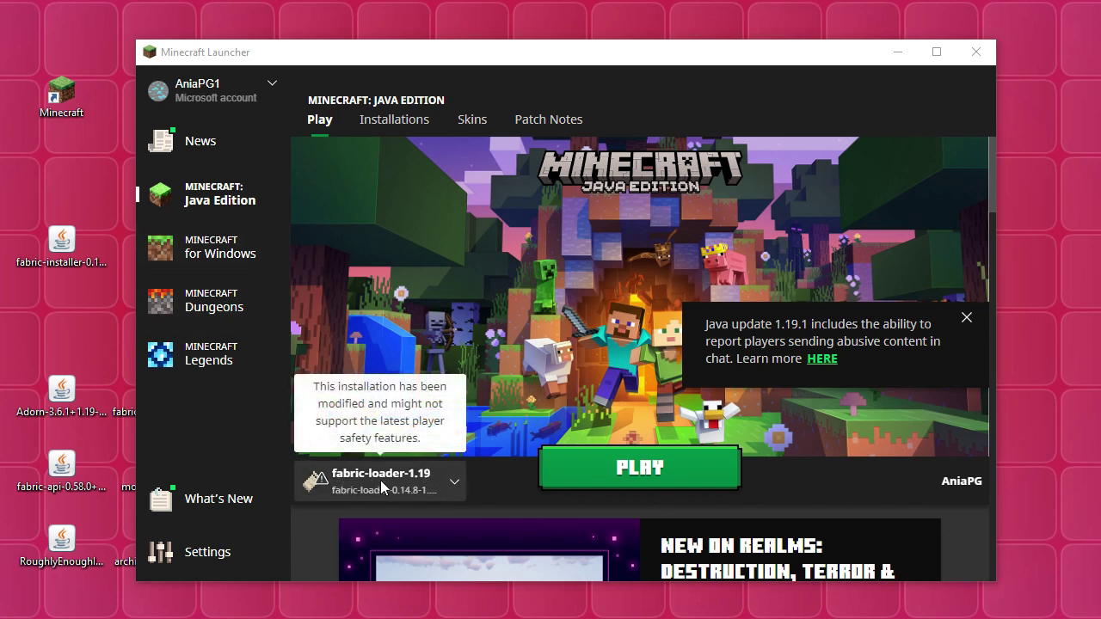
left_click(454, 475)
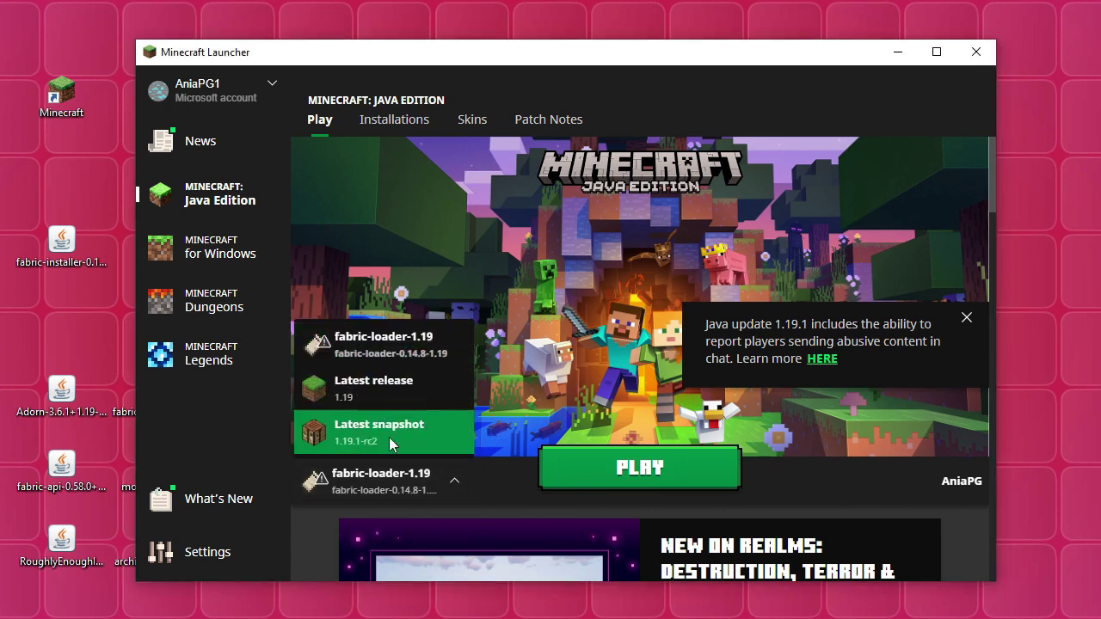
left_click(392, 337)
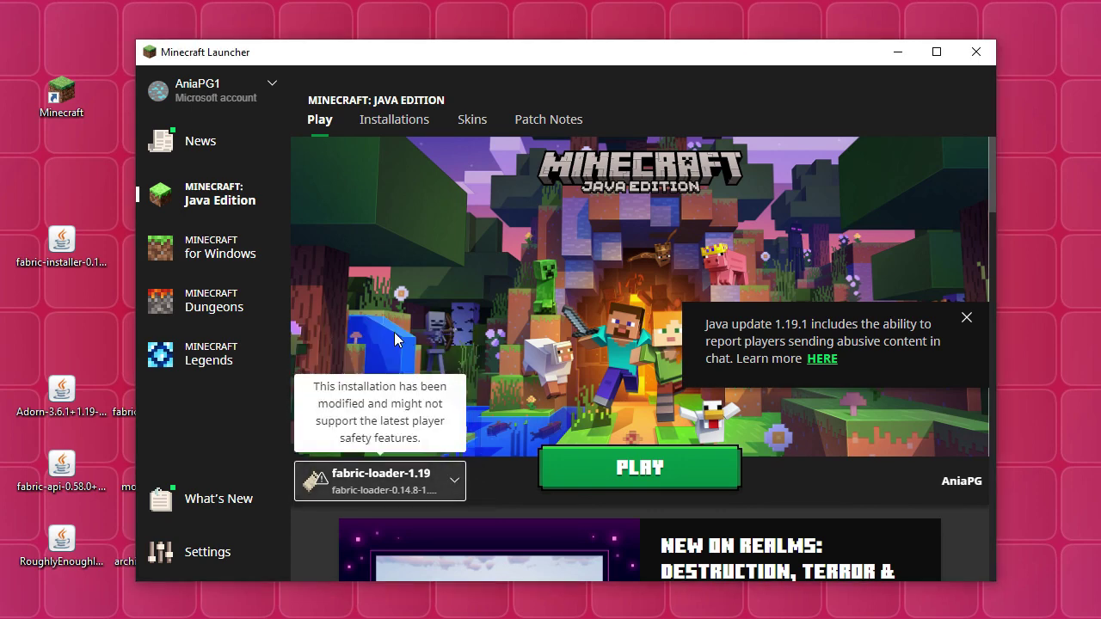
left_click(633, 468)
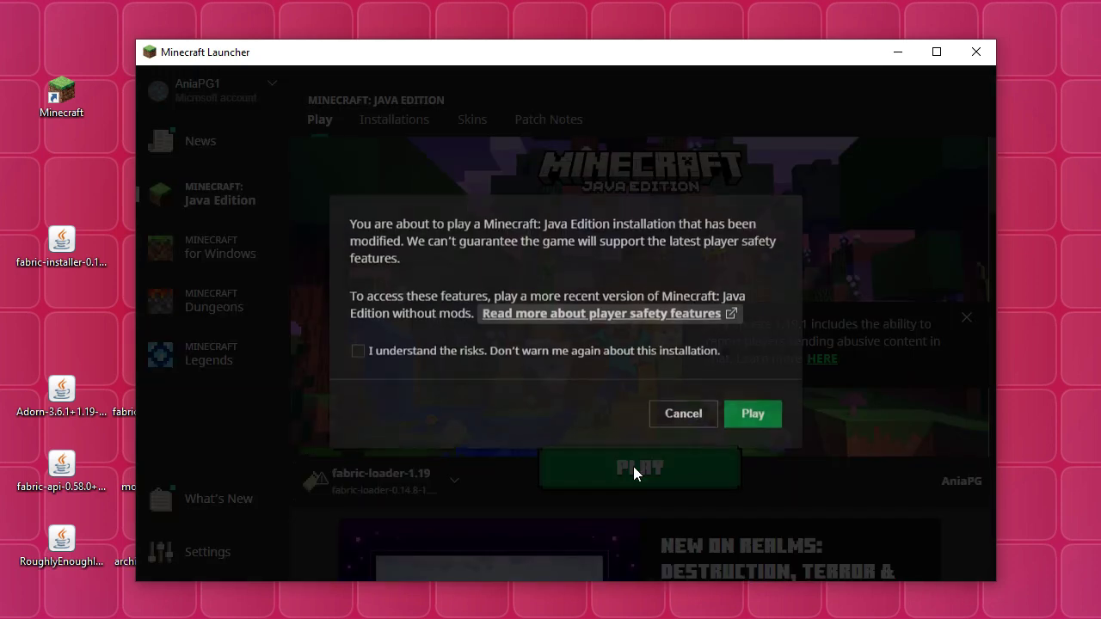
left_click(361, 354)
left_click(752, 420)
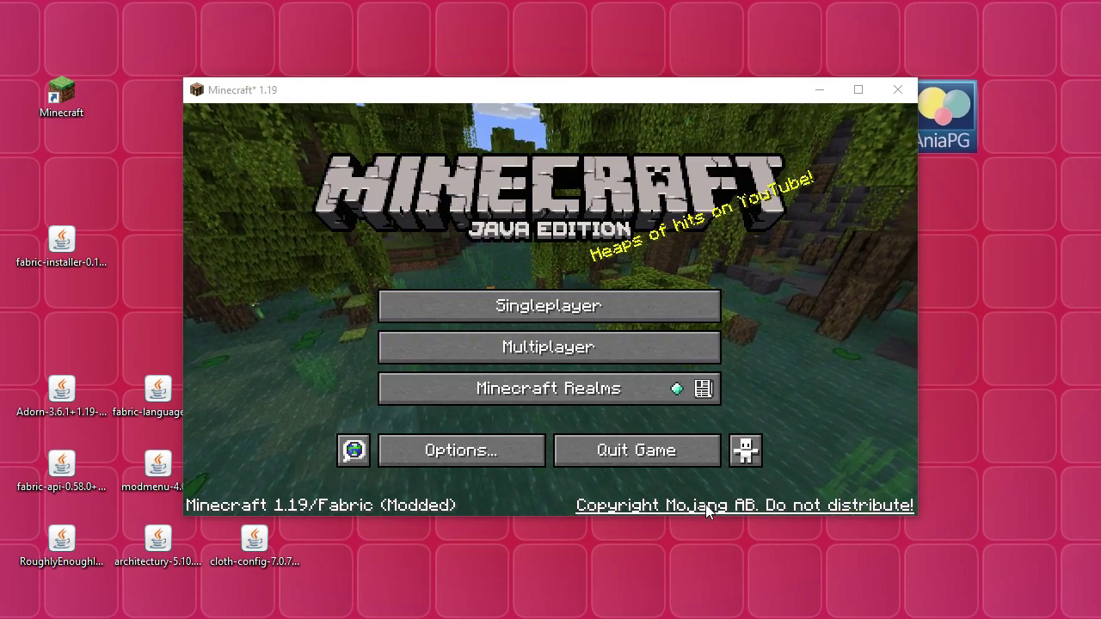
left_click(641, 456)
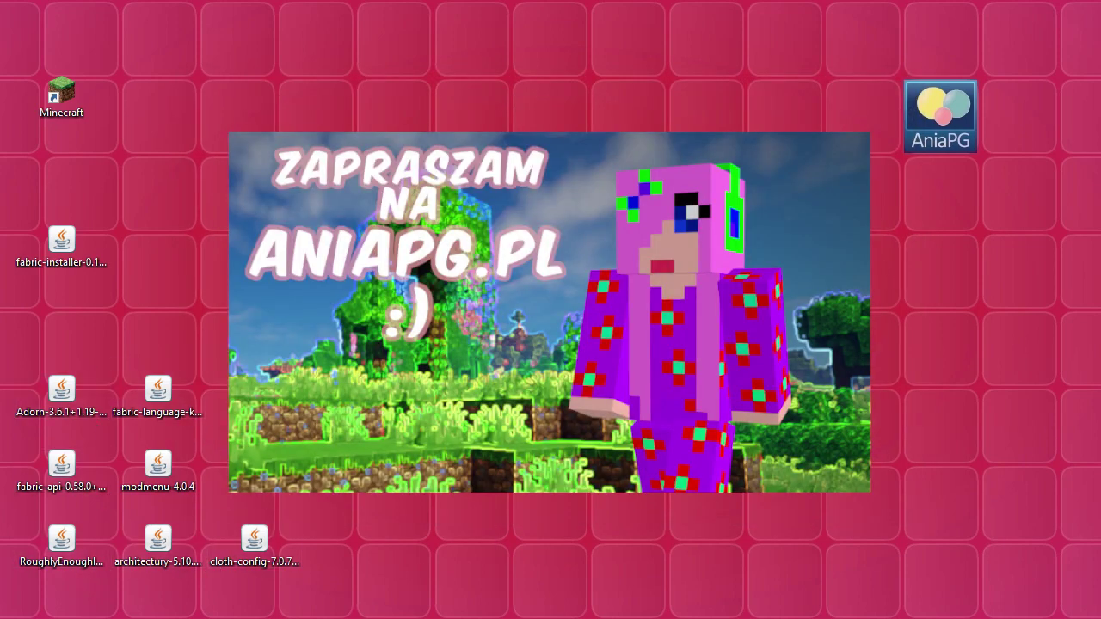
Open the %appdata% location with the Windows Run dialog and go to the mods folder inside .minecraft.
left_click_drag(0, 586, 145, 464)
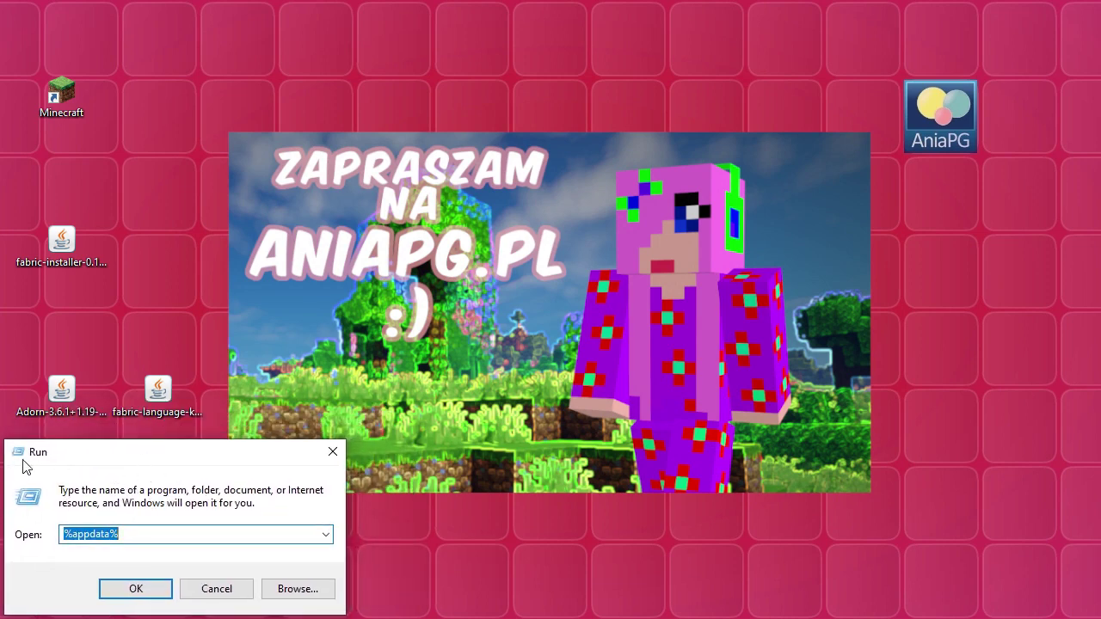
left_click(124, 534)
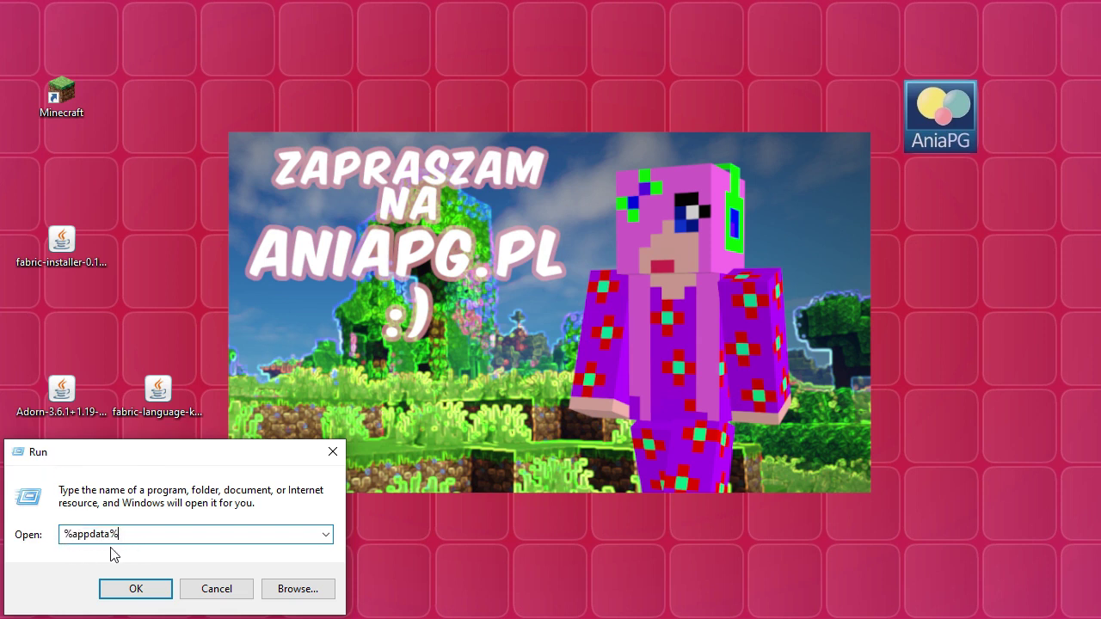
left_click(135, 590)
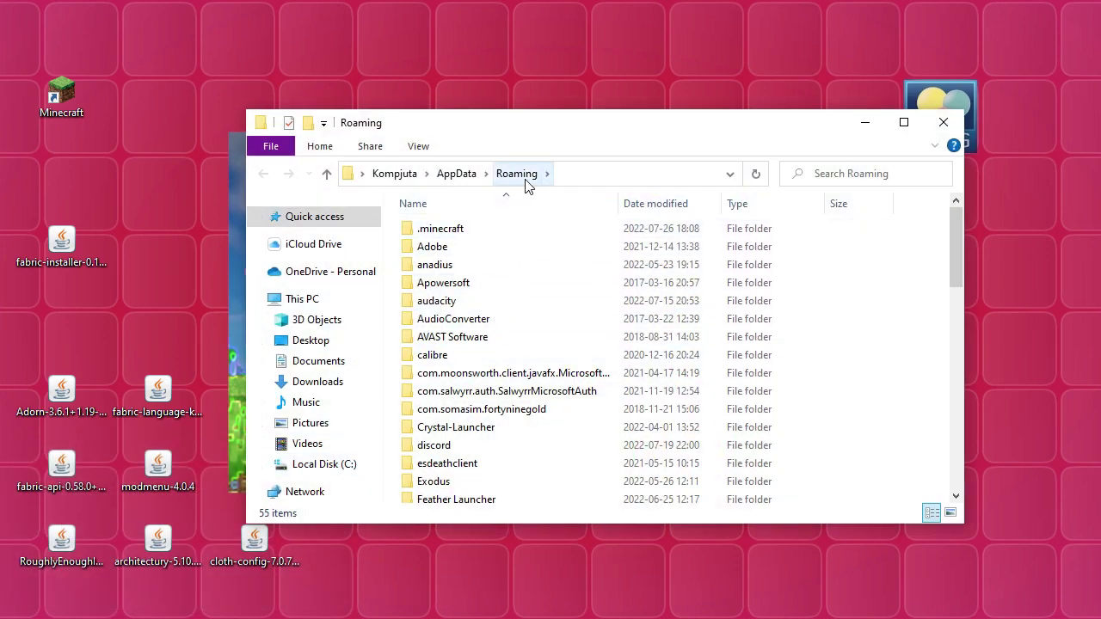
double_click(409, 236)
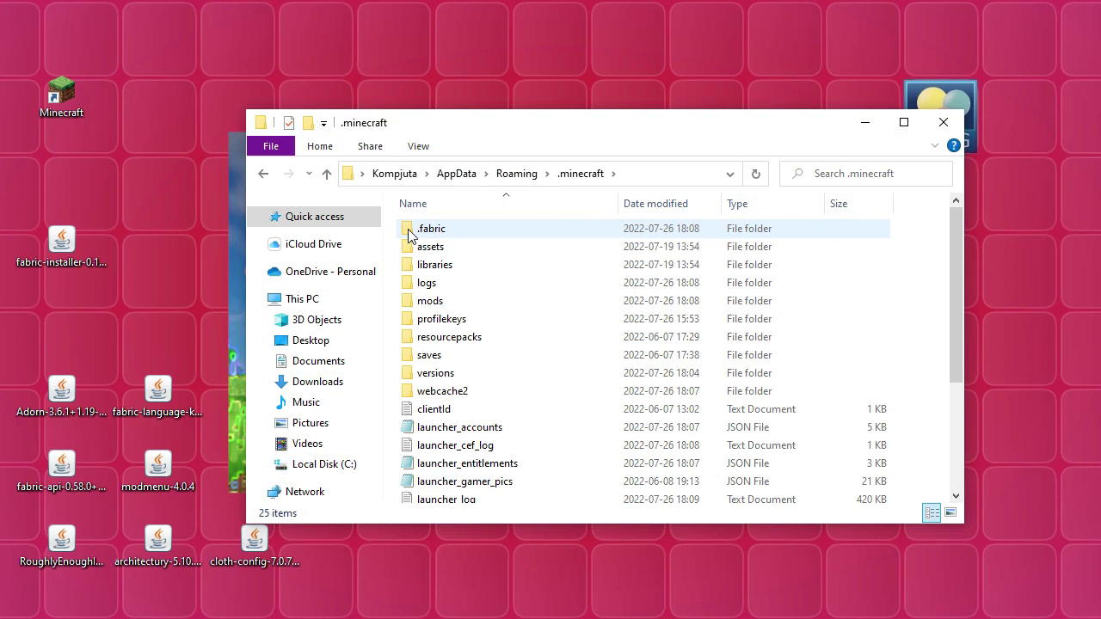
left_click(413, 303)
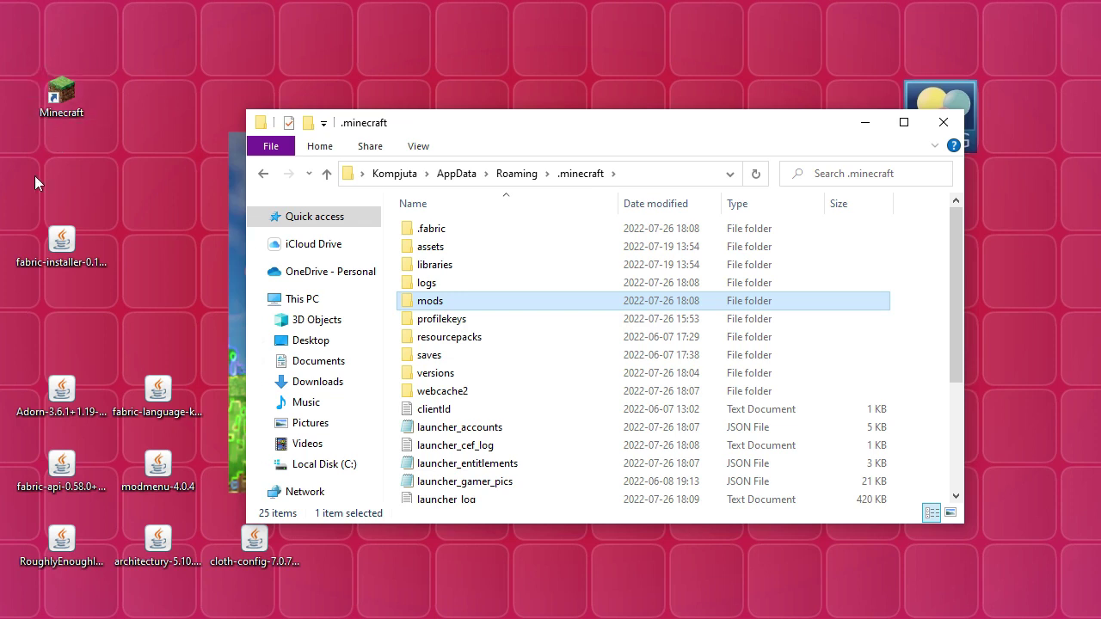
double_click(408, 302)
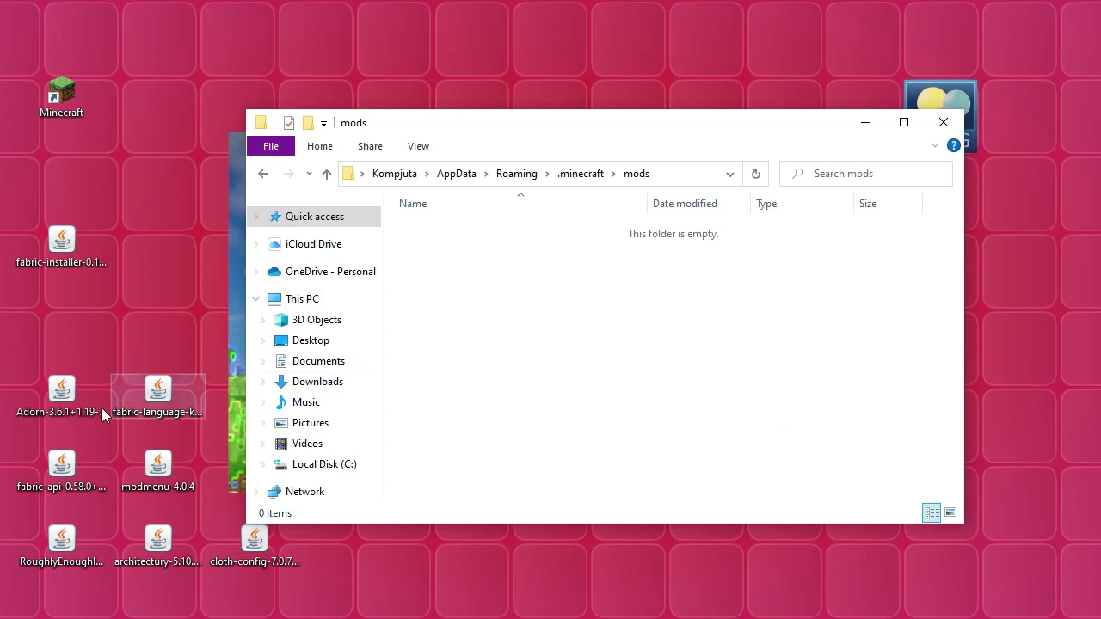
Move the Adorn, fabric-api, RoughlyEnoughItems, fabric-language-kotlin, modmenu, architecture and cloth-config files from the desktop into the mods folder and close it.
left_click_drag(26, 355, 276, 589)
left_click_drag(158, 469, 616, 419)
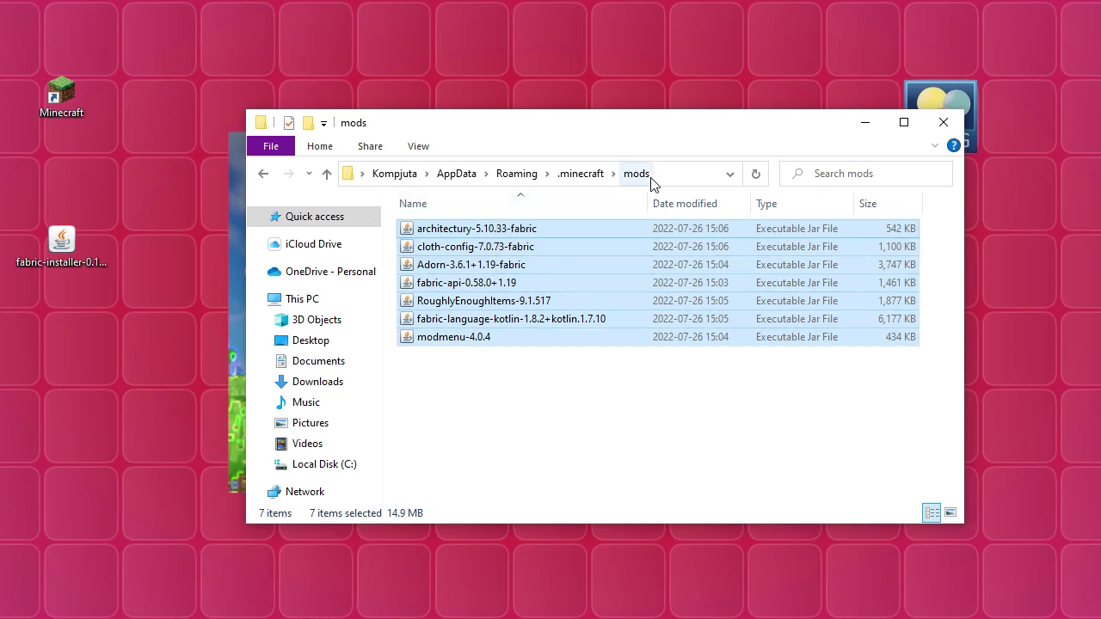
left_click(942, 124)
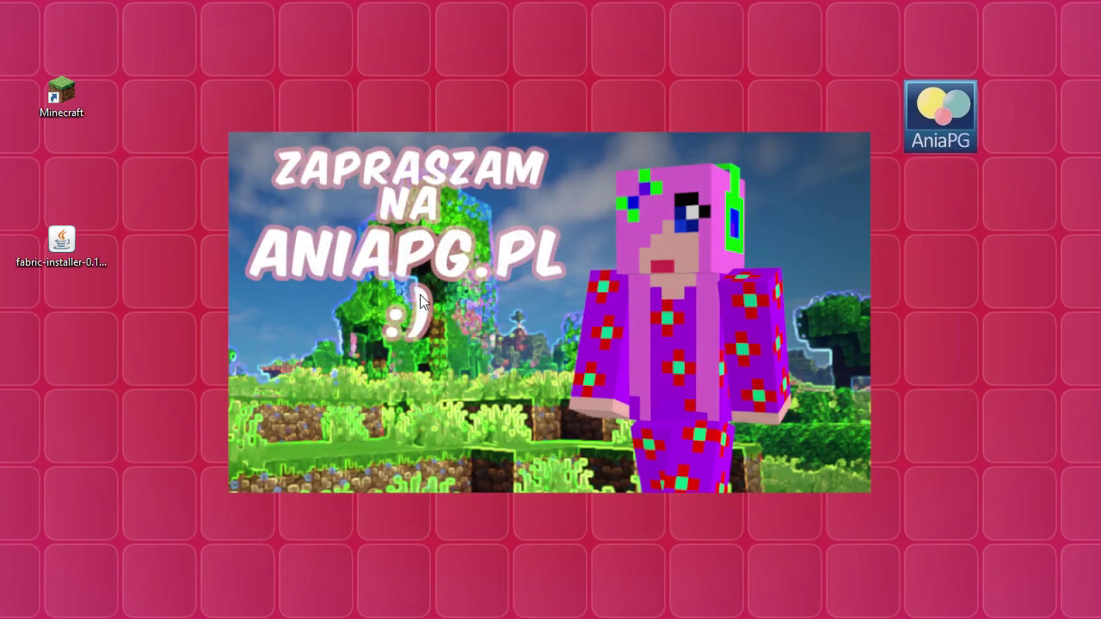
Open the Minecraft Launcher and start the game with the fabric-loader-1.19 installation.
double_click(54, 100)
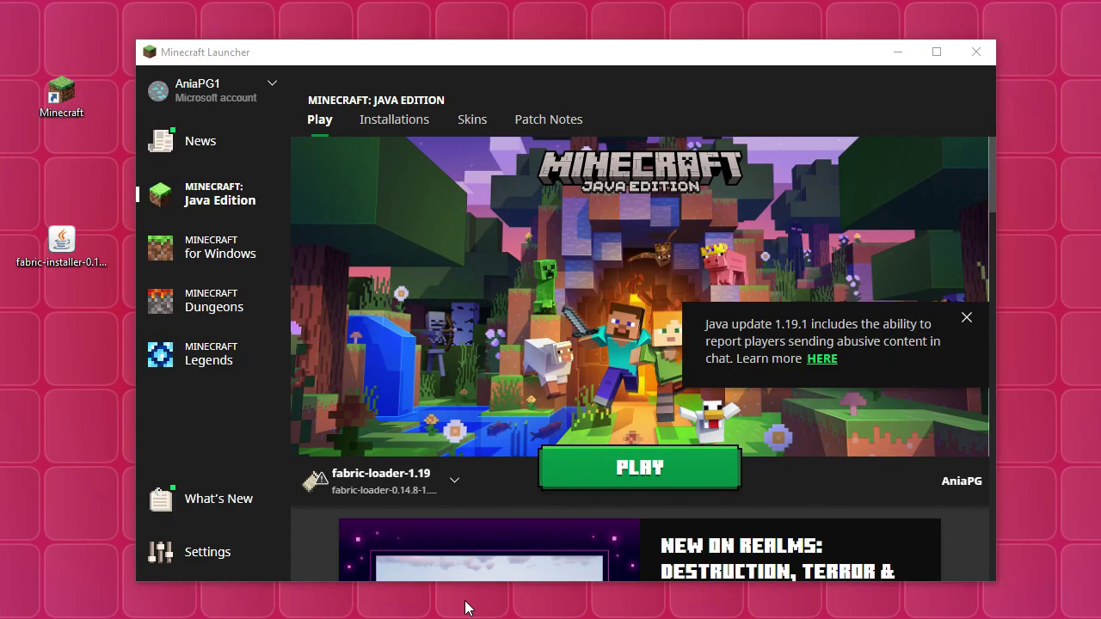
mouse_move(356, 476)
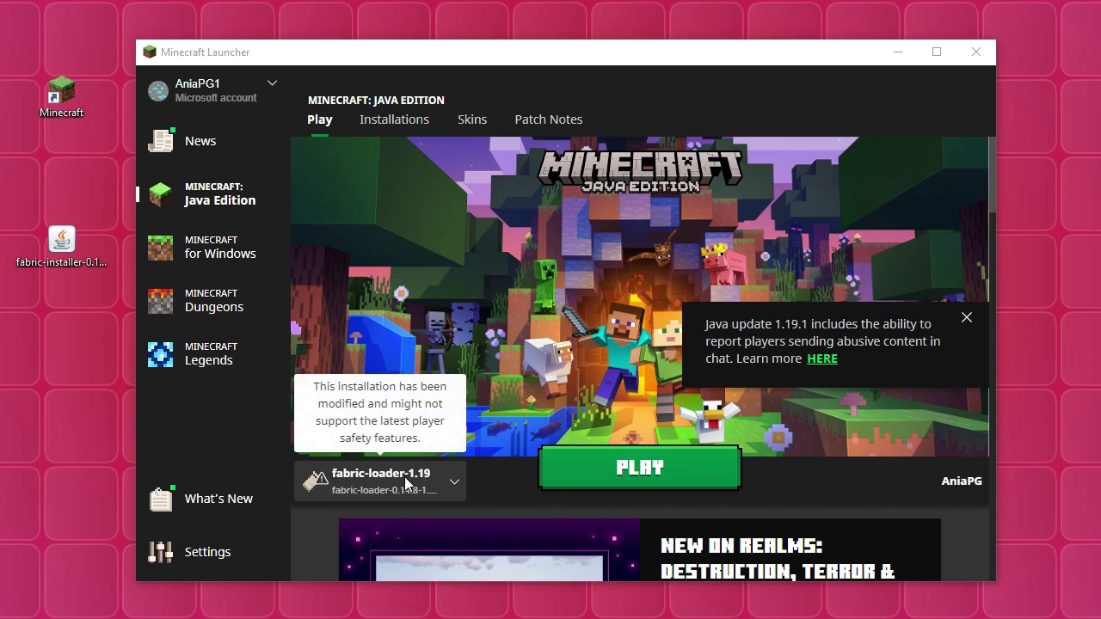
left_click(451, 479)
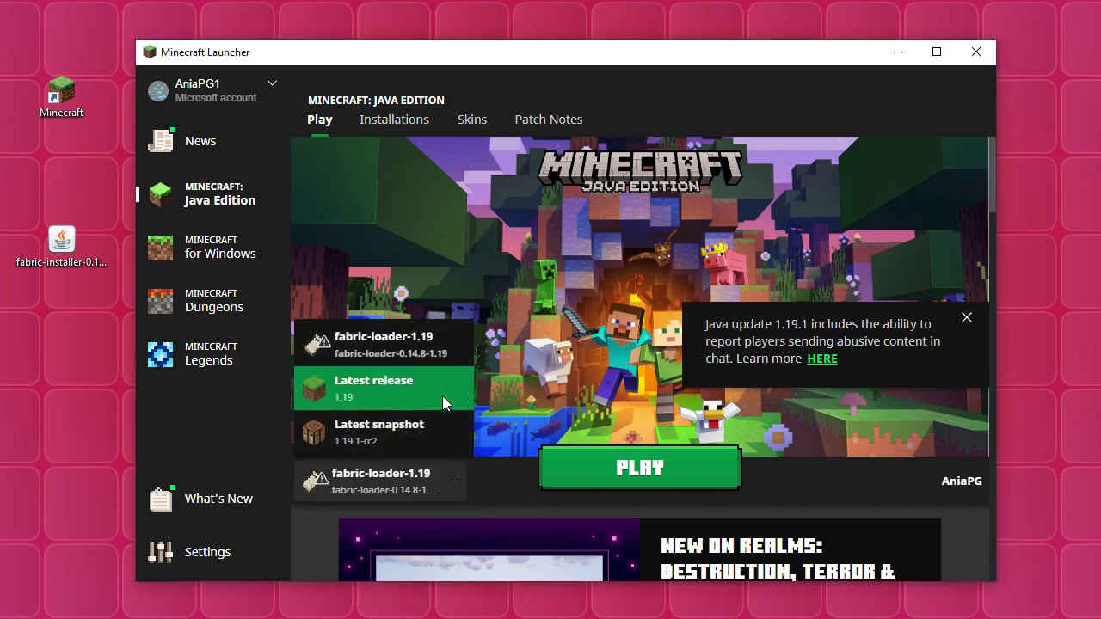
left_click(421, 342)
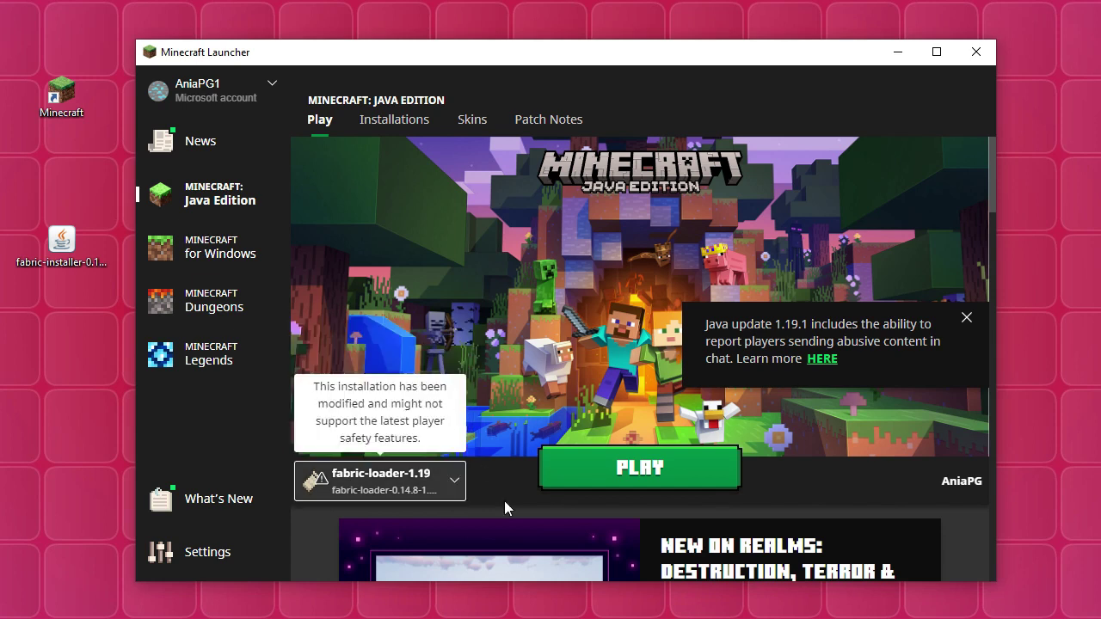
left_click(621, 473)
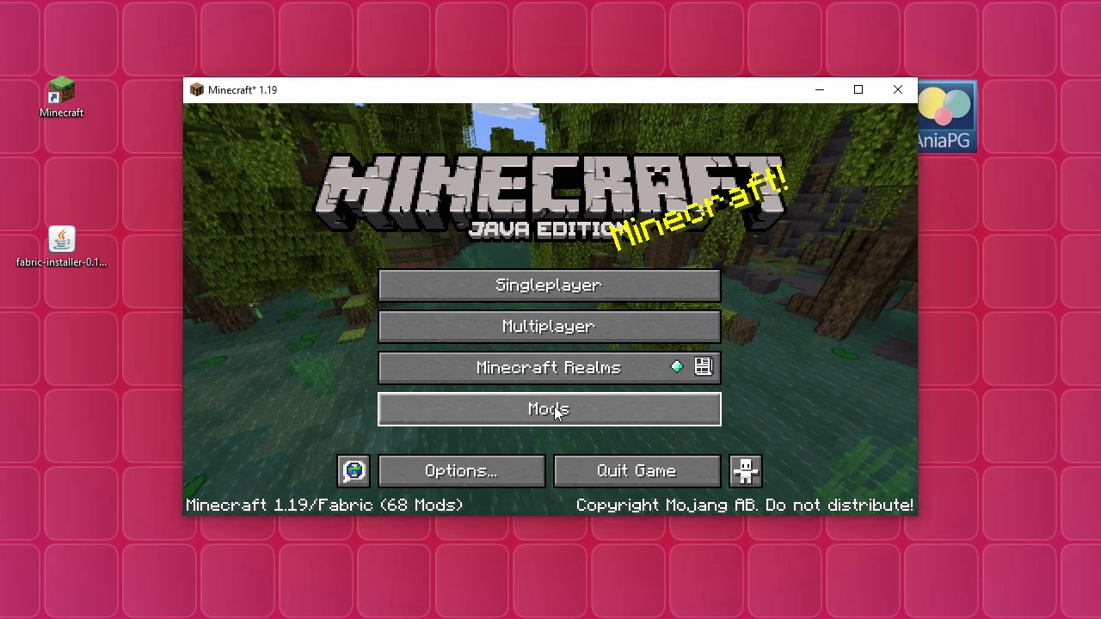
Examine the game's mod list, viewing the details of Adorn, Architectury, Fabric Language Kotlin, Mod Menu and Roughly Enough Items, and return to the title screen.
left_click(555, 411)
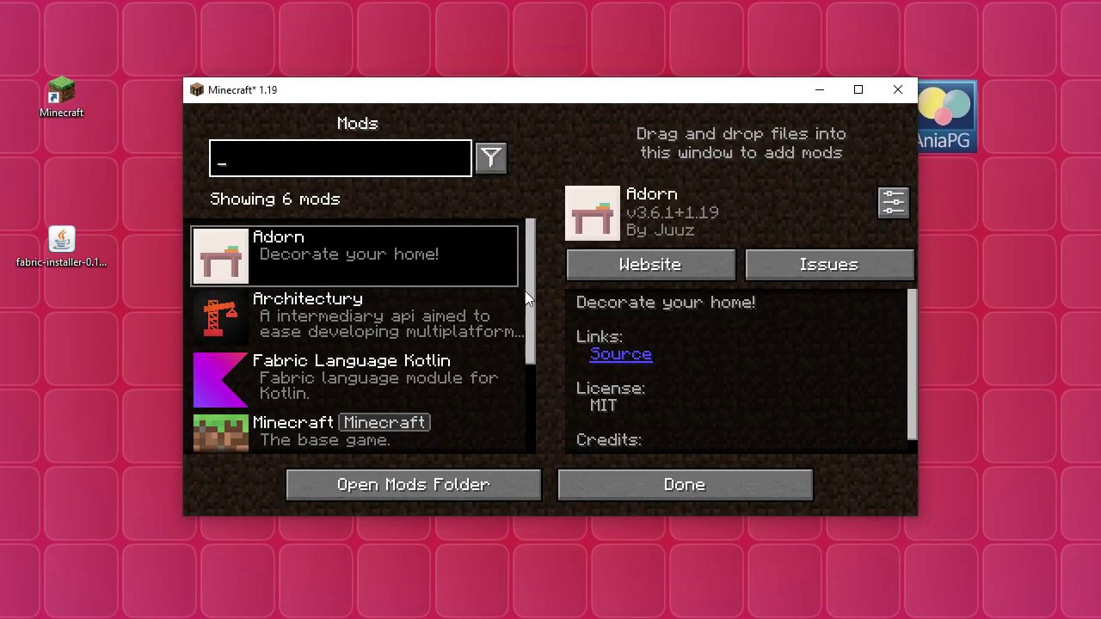
left_click(297, 313)
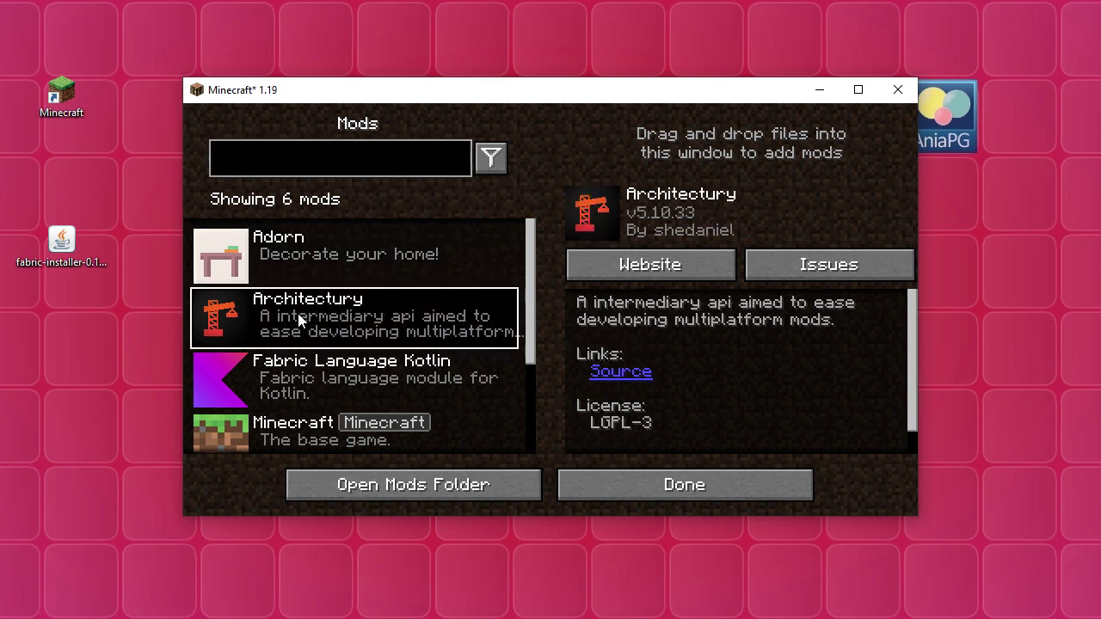
left_click(348, 387)
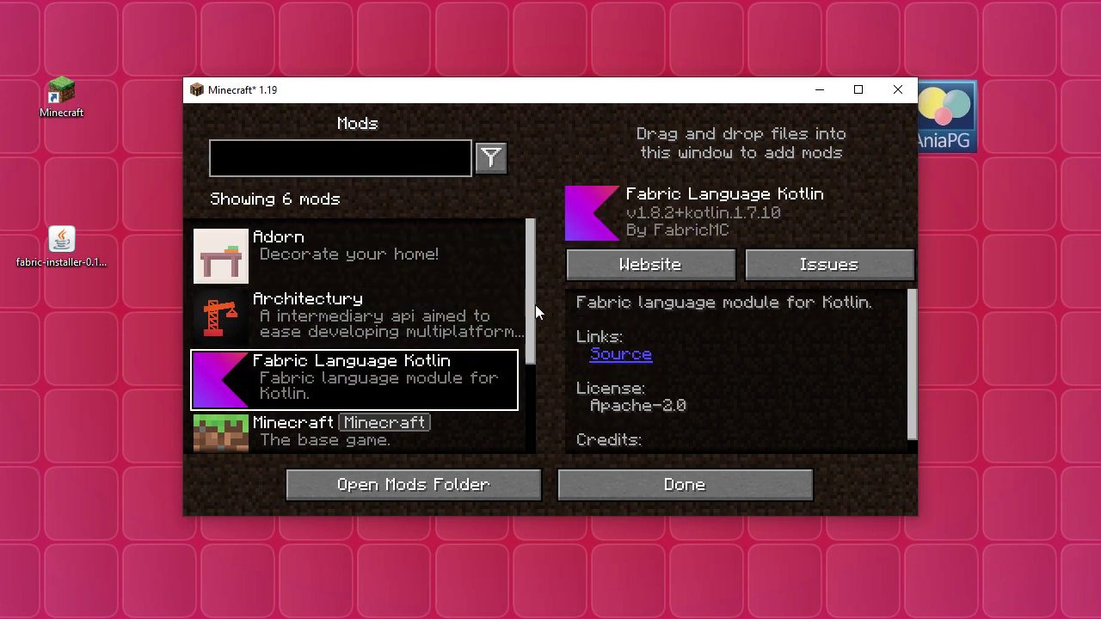
left_click_drag(532, 304, 534, 392)
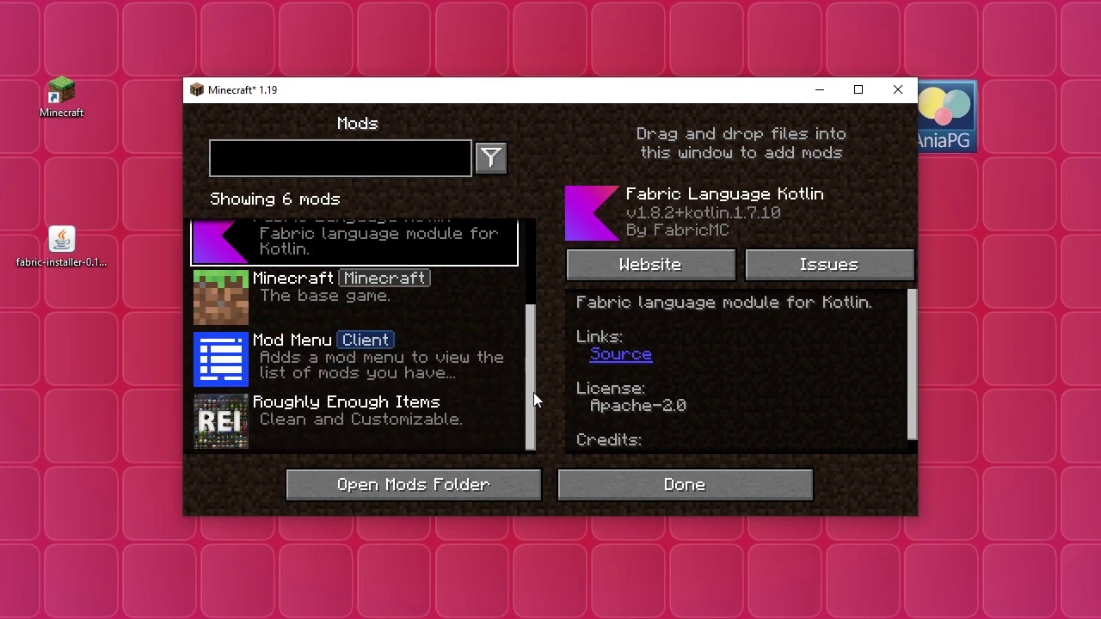
left_click(315, 337)
left_click(325, 397)
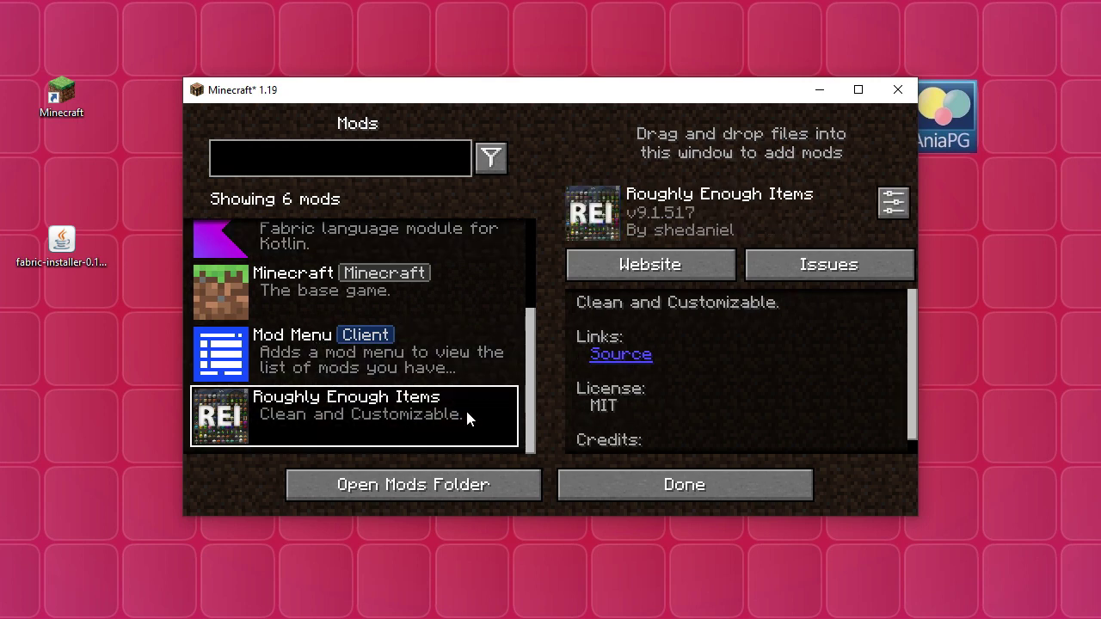
left_click(662, 487)
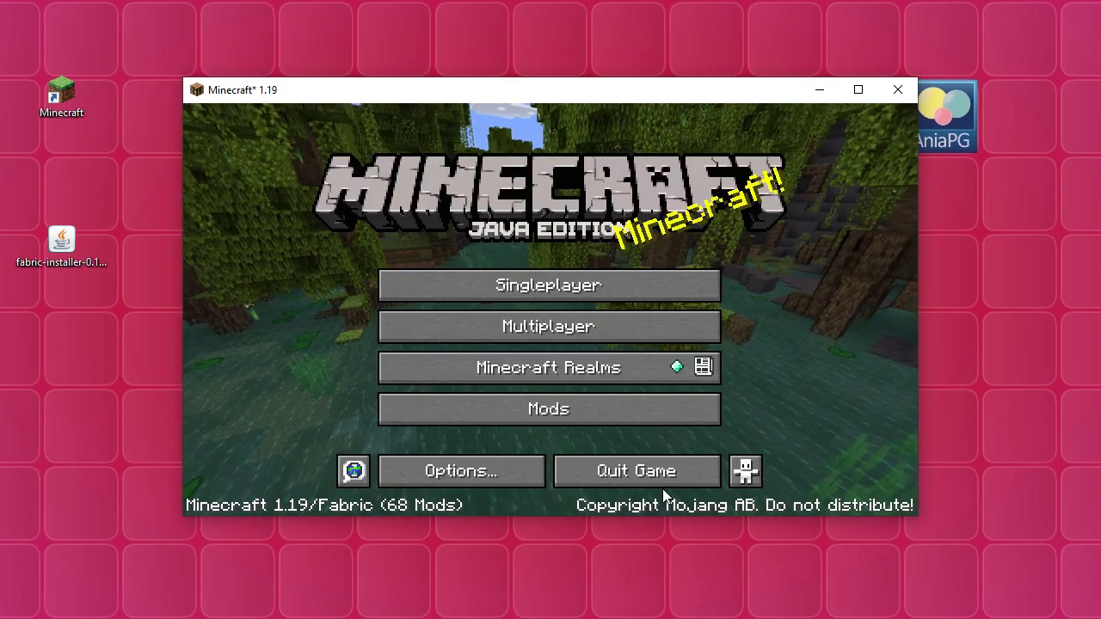
Begin setting up a new singleplayer world with Peaceful difficulty and cheats allowed.
left_click(576, 287)
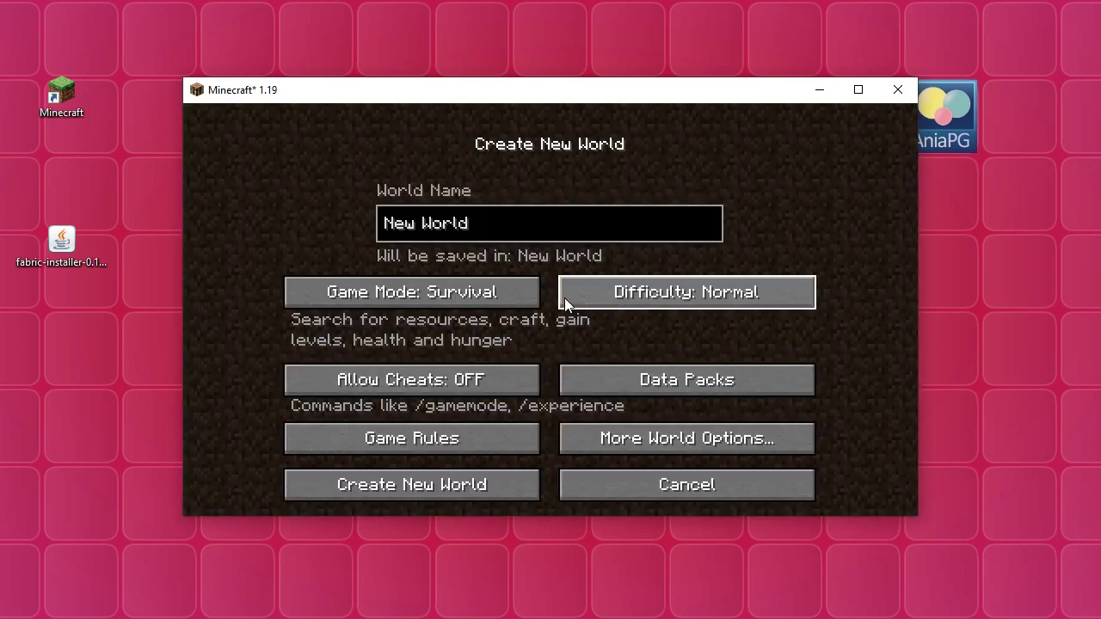
left_click(671, 292)
left_click(685, 297)
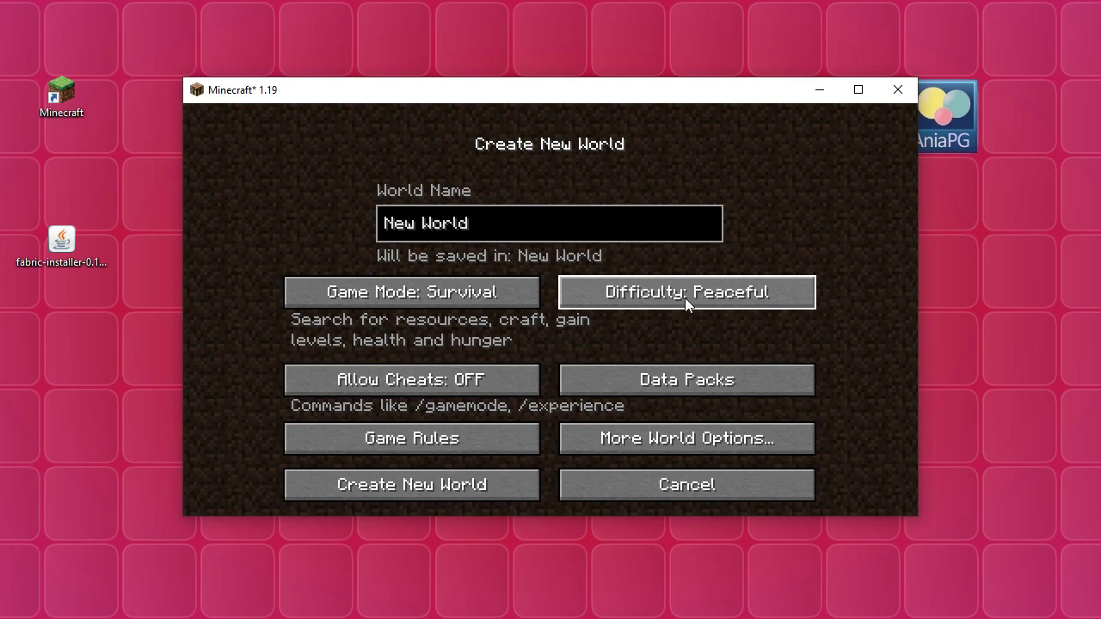
left_click(460, 381)
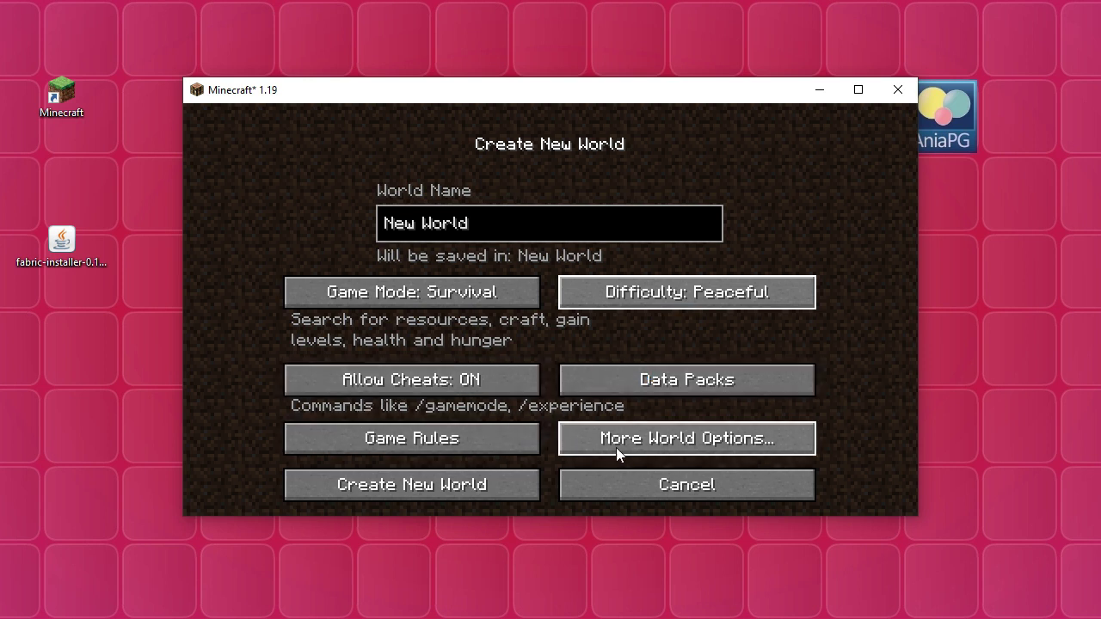
Turn on the bonus chest in the new world's additional options and return to its main settings.
left_click(709, 439)
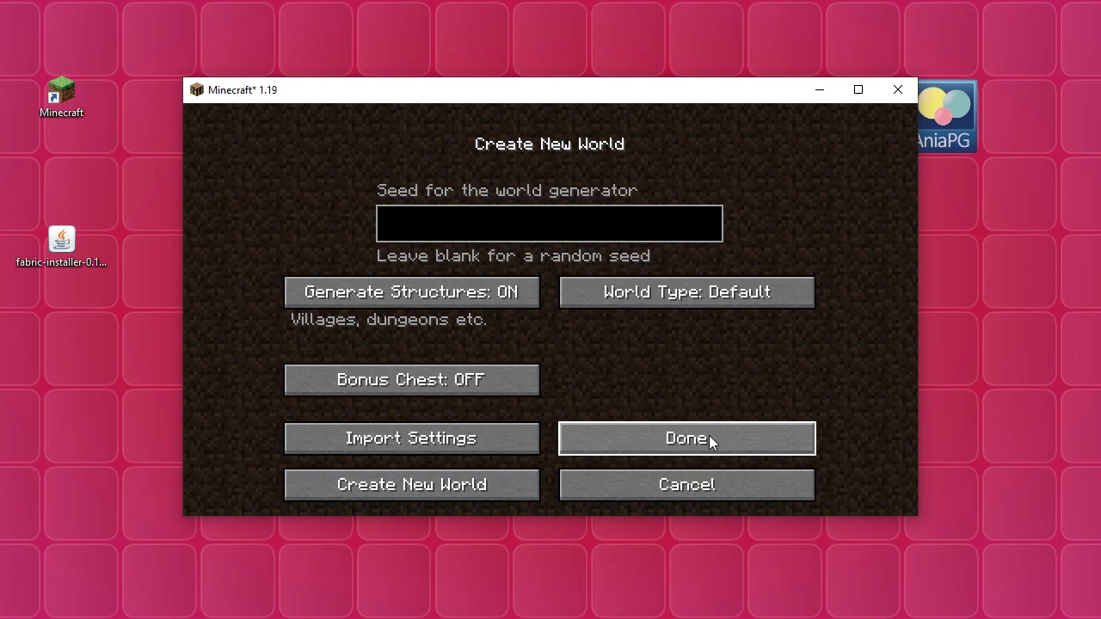
left_click(433, 382)
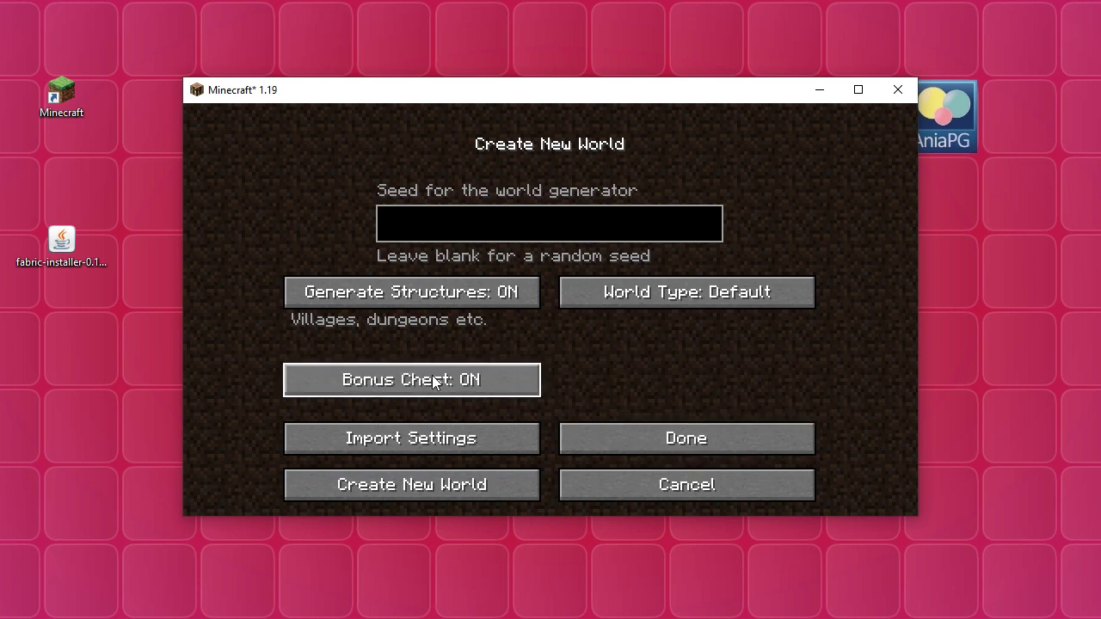
left_click(684, 440)
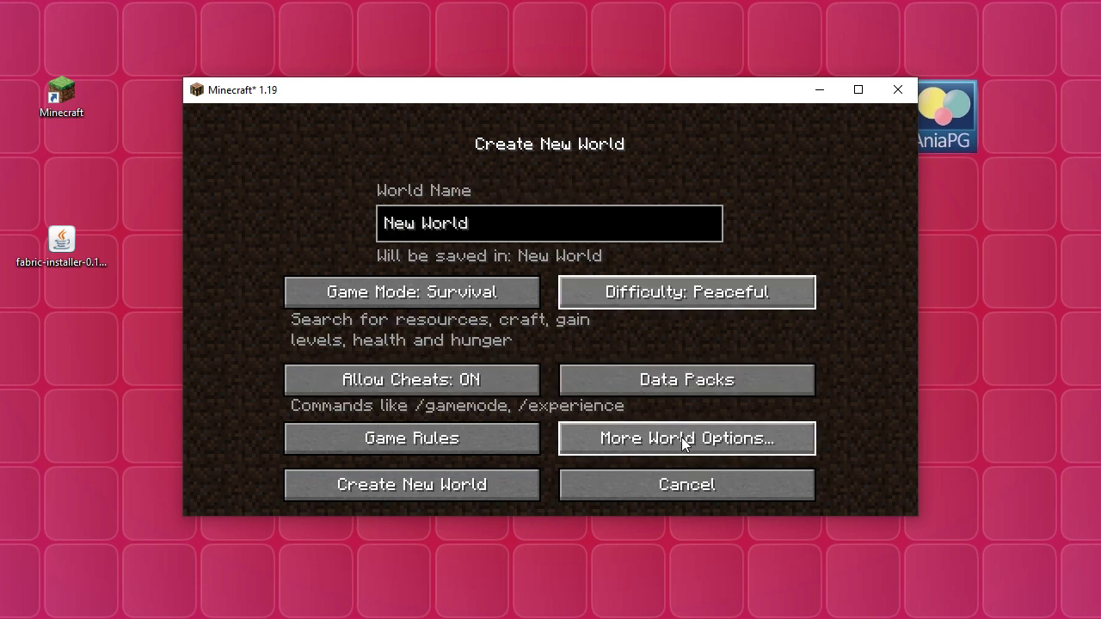